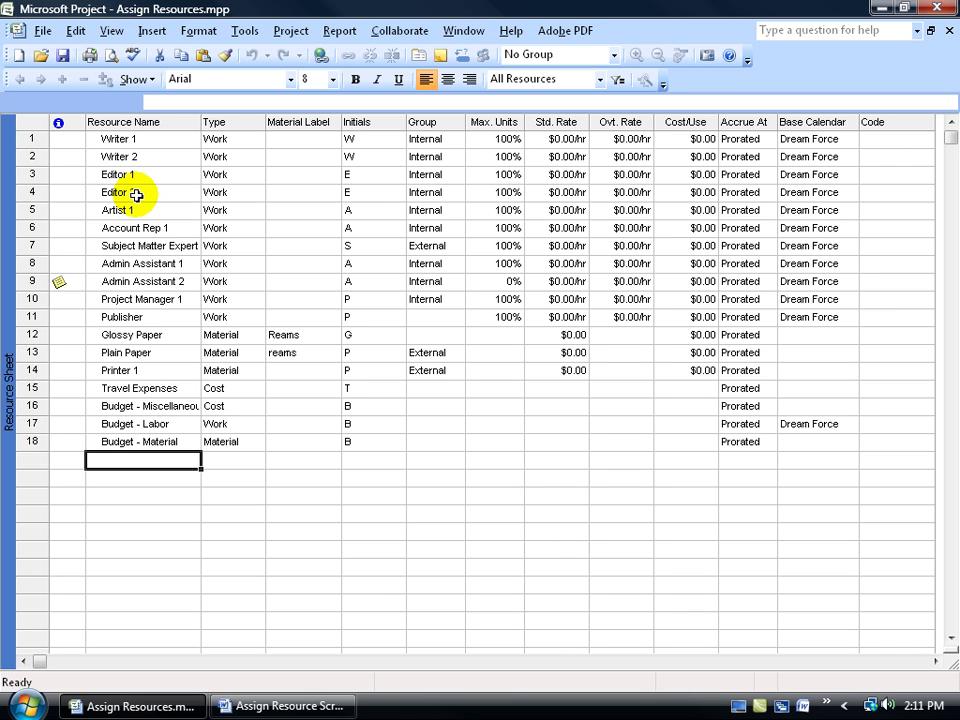
- Check Editor 2 and Writer 1's max units, then show the Gantt Chart and select Examine Software
left_click(136, 193)
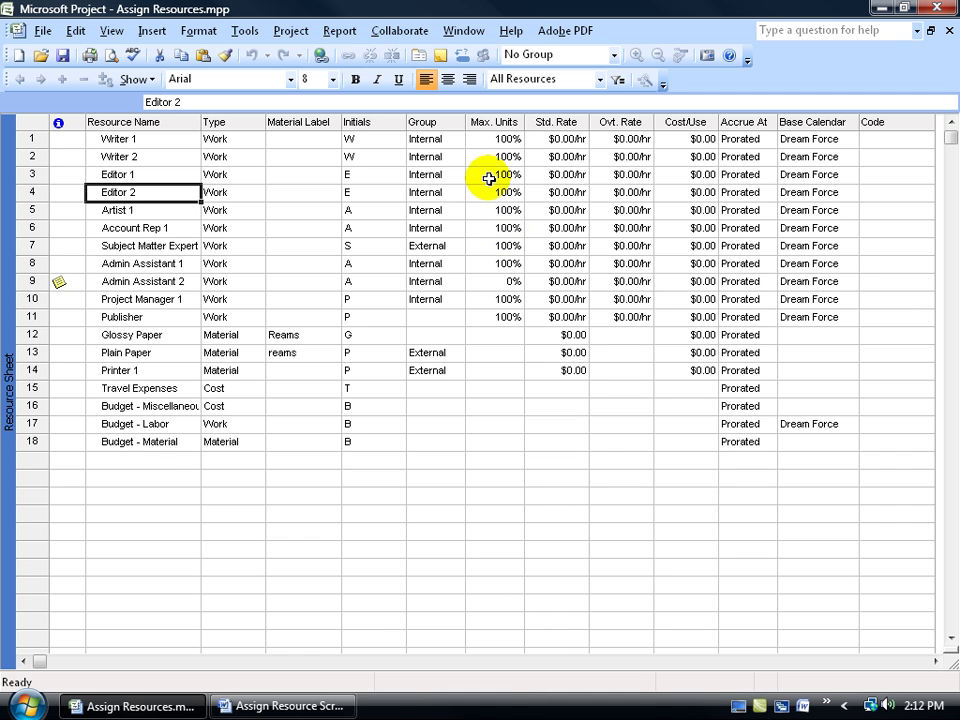
left_click(495, 139)
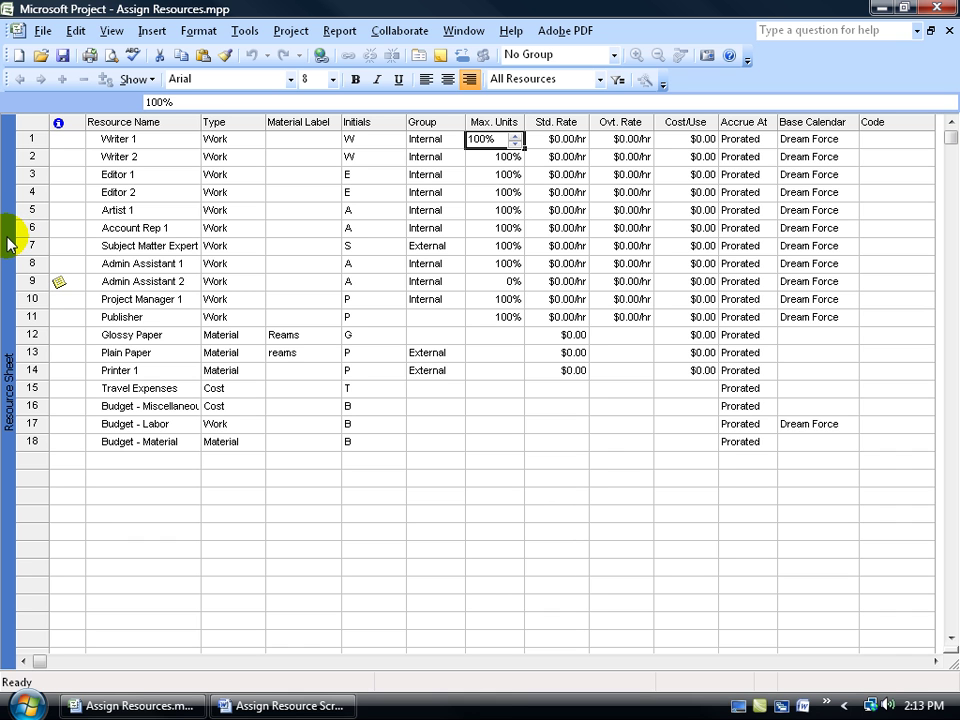
right_click(8, 243)
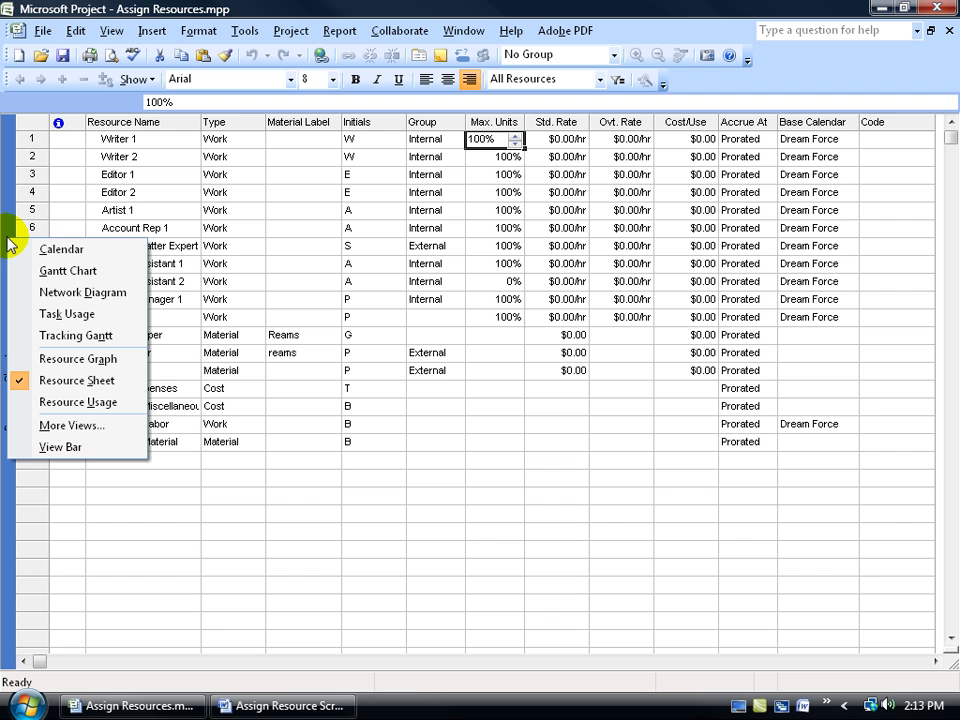
left_click(42, 268)
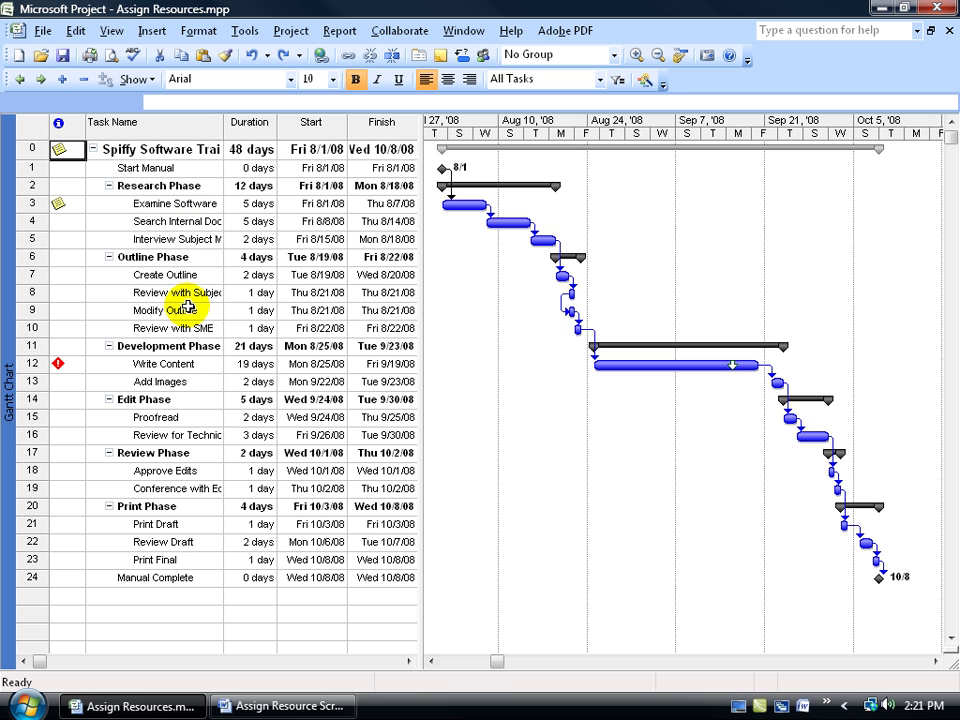
left_click(140, 203)
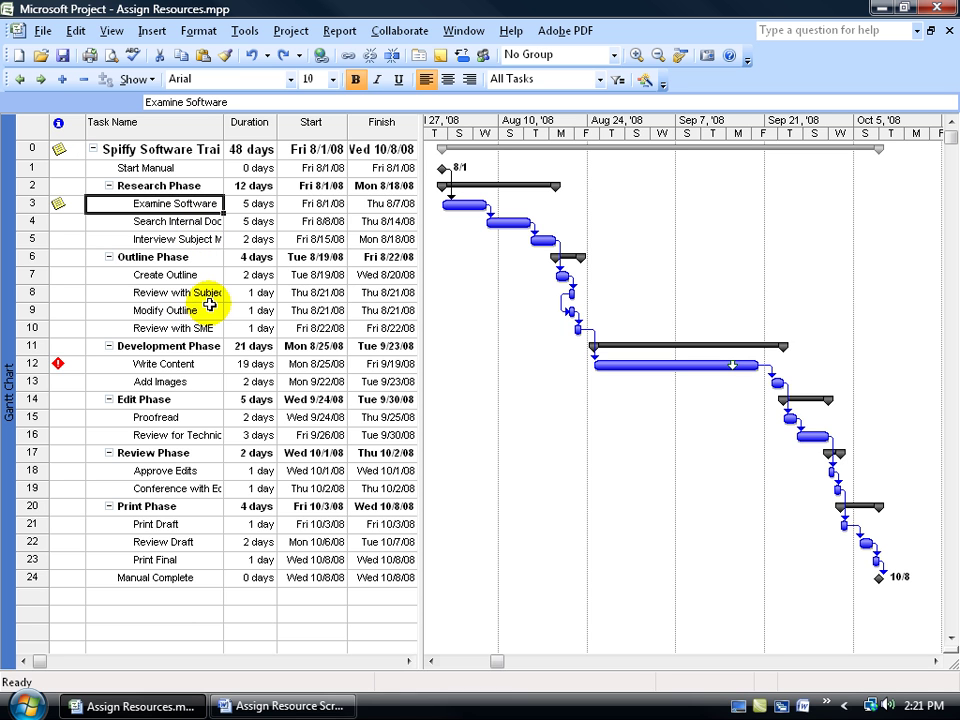
- Assign Writer 1 to Examine Software at 100% through the Assign Resources dialog
left_click(484, 60)
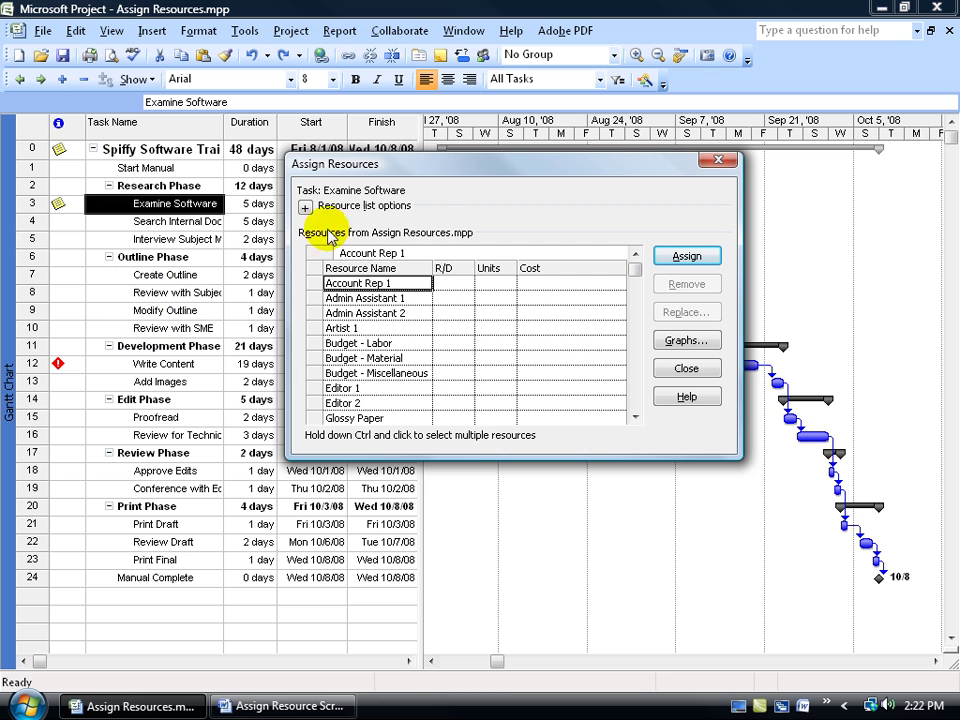
left_click(634, 417)
scroll(429, 392, "down", 2)
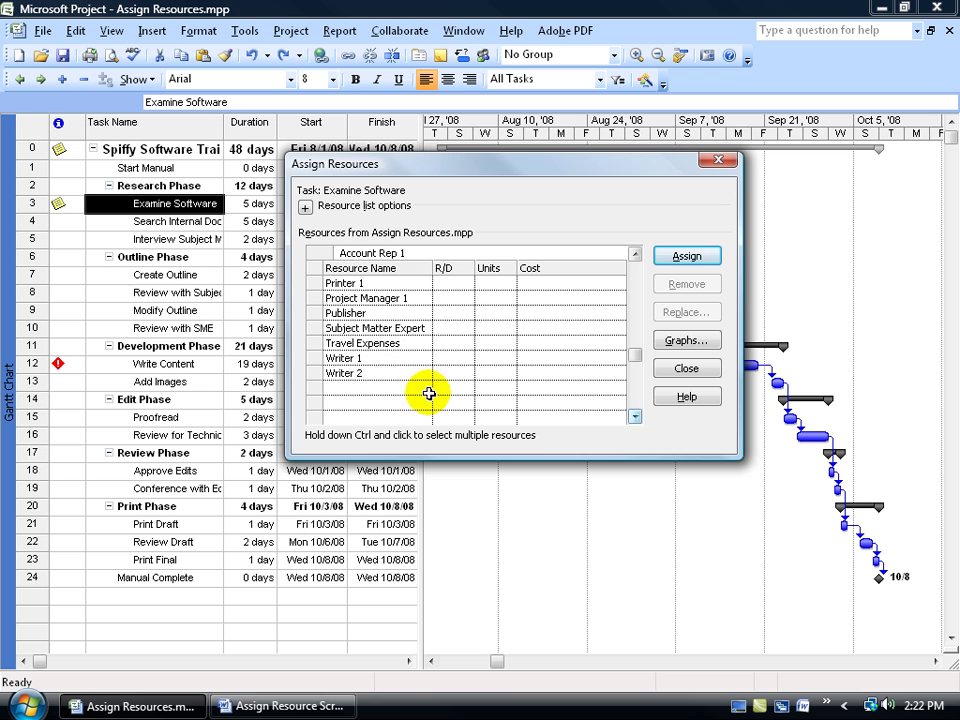
left_click(364, 297)
left_click(682, 257)
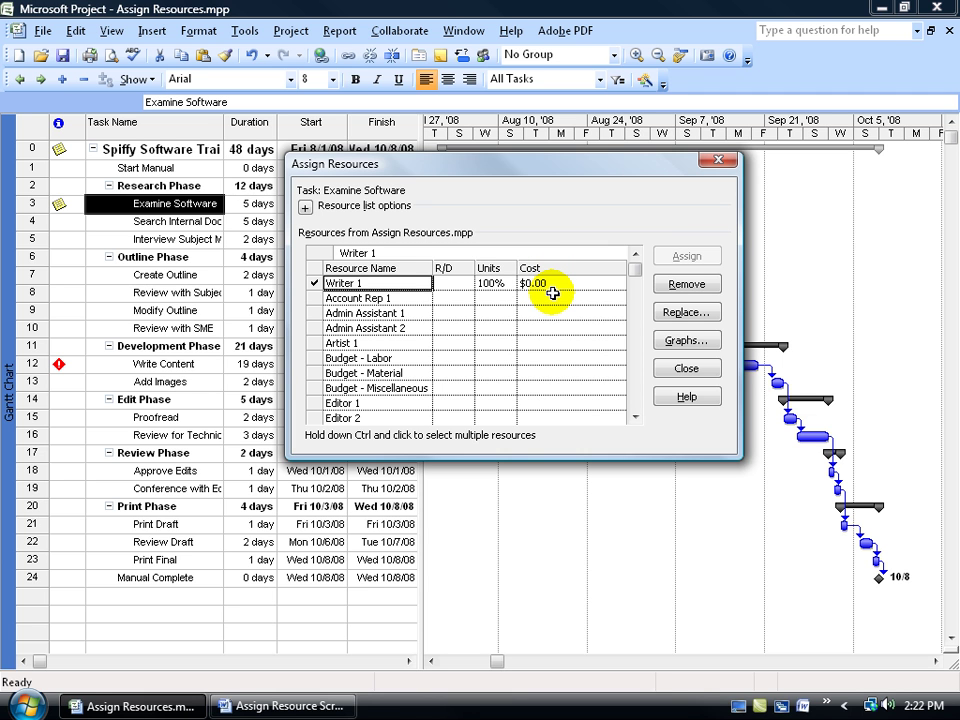
left_click(729, 164)
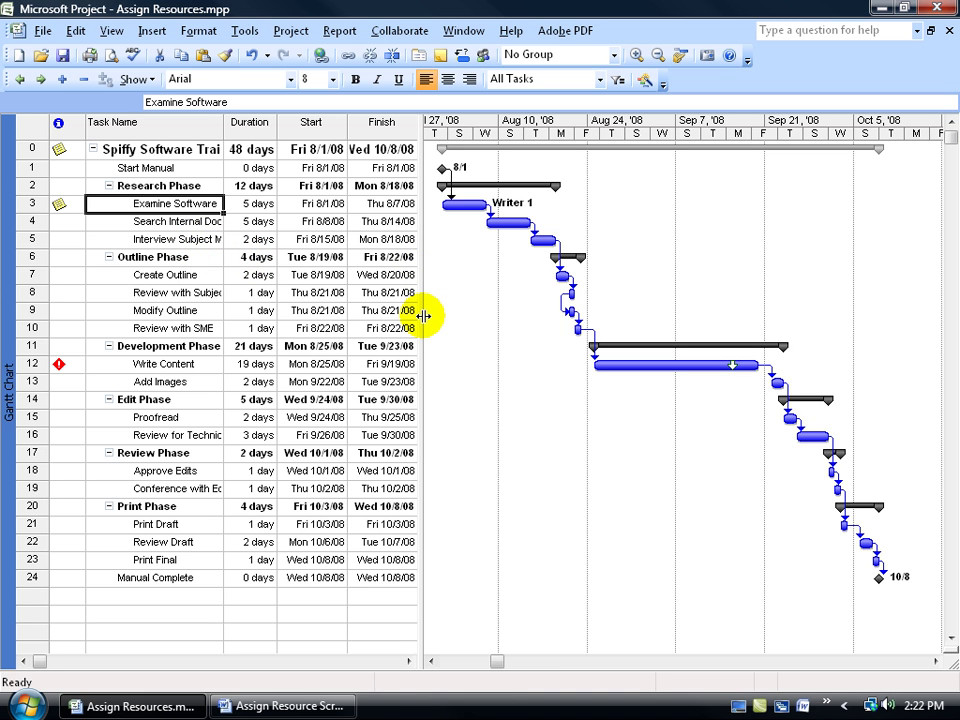
left_click(409, 661)
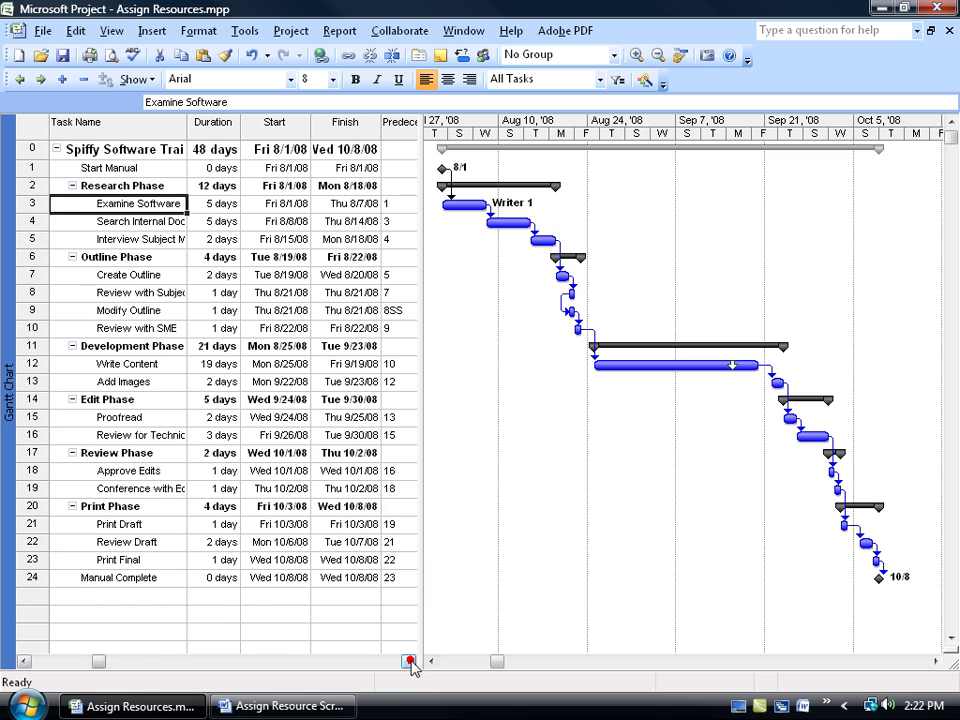
left_click_drag(421, 418, 582, 422)
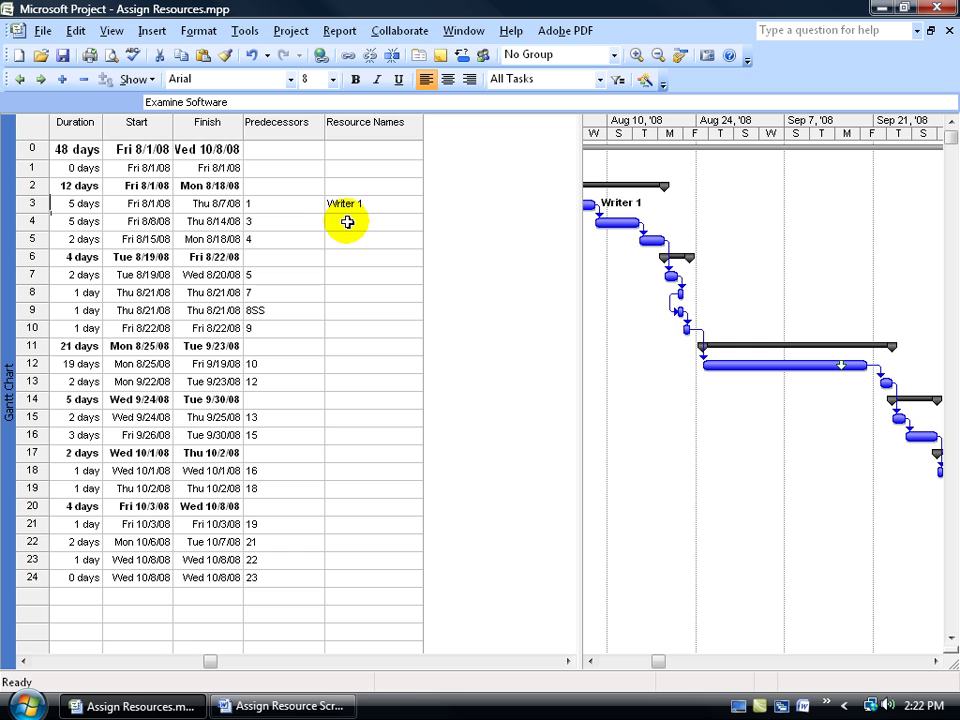
left_click(20, 661)
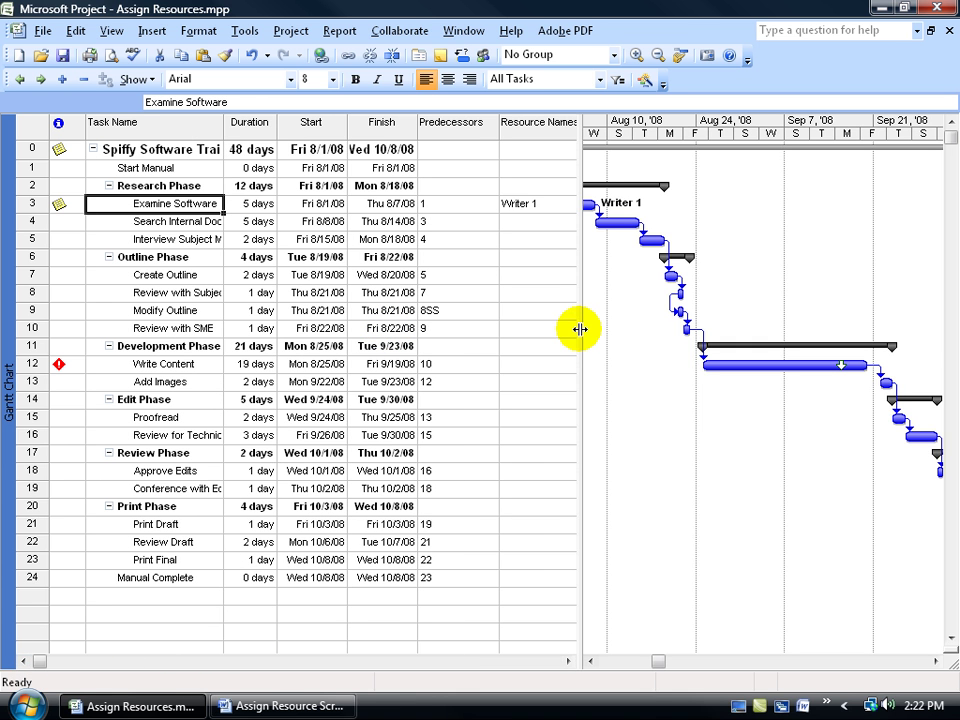
left_click_drag(581, 328, 437, 321)
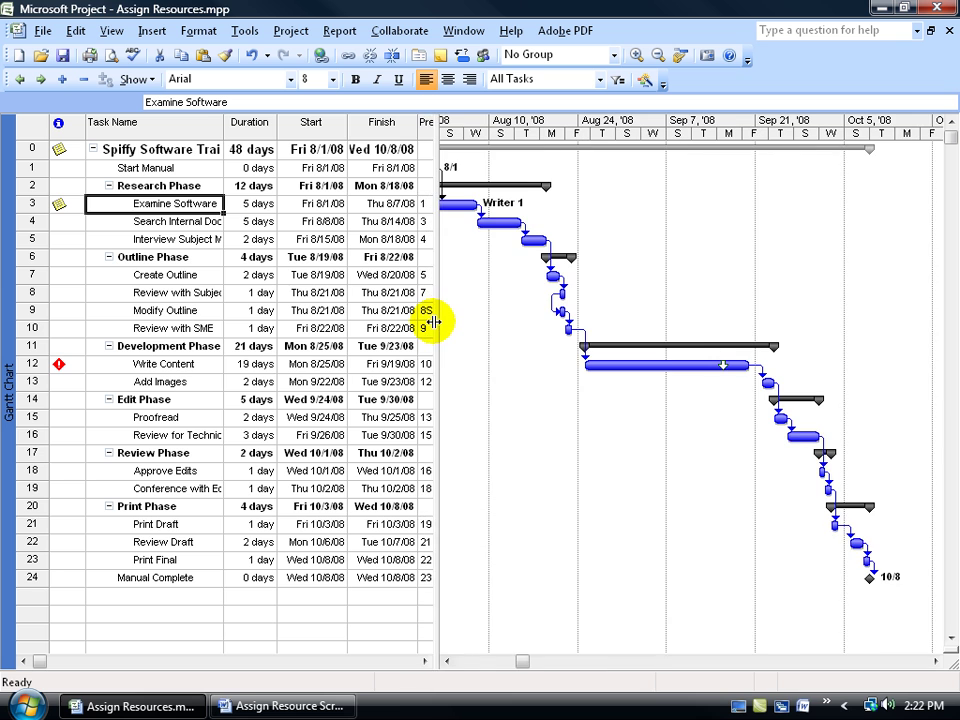
left_click(438, 323)
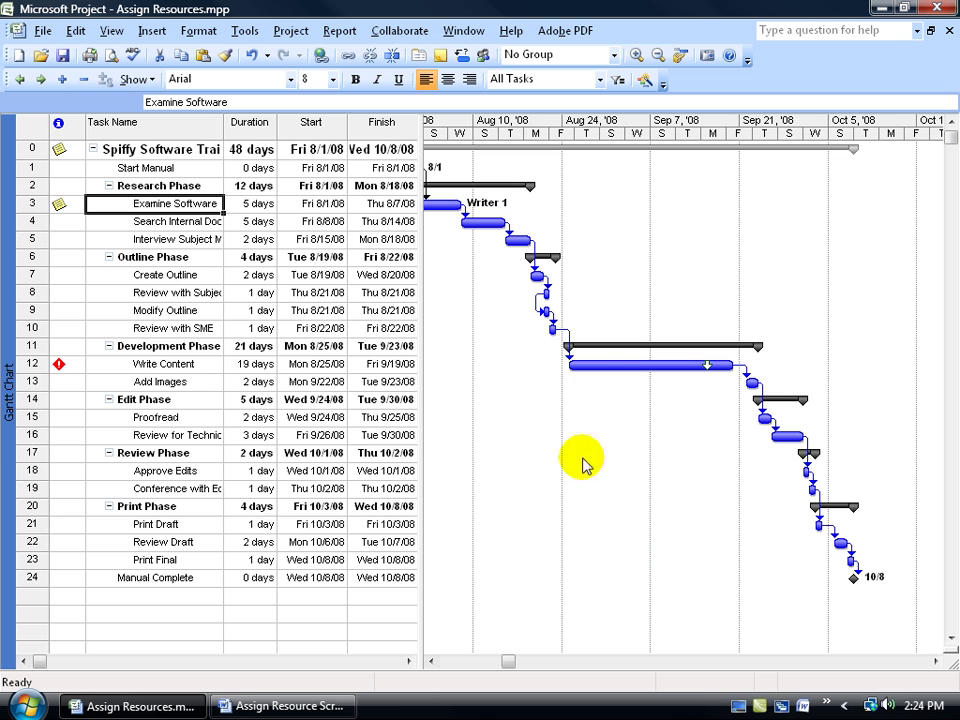
- Split the window to add a Task Form, note the finish date, and select Search Internal Documentation
left_click(459, 33)
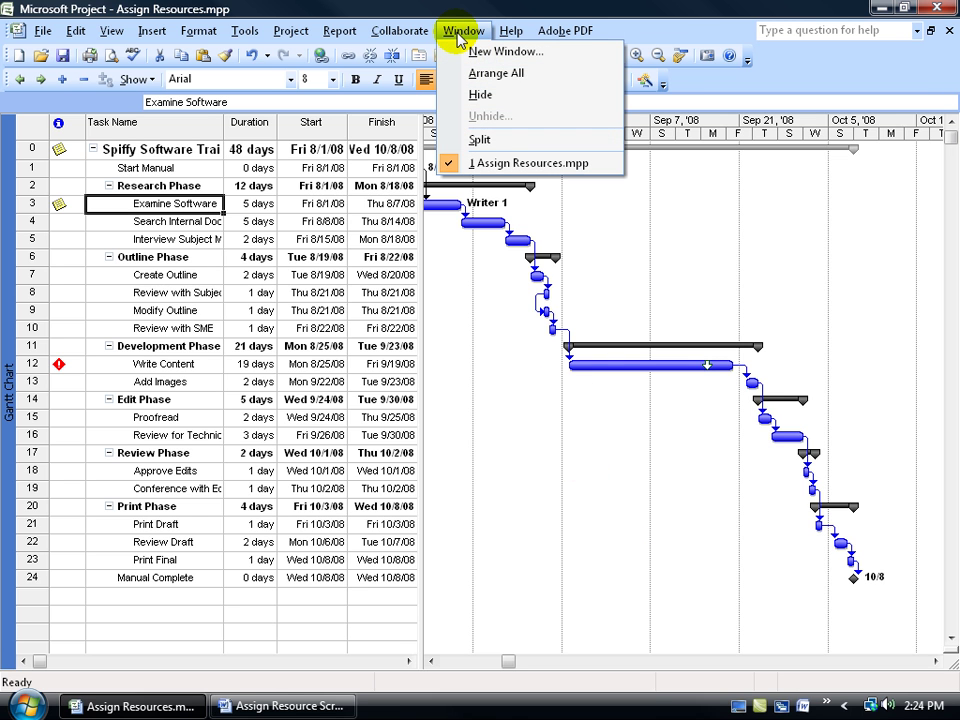
left_click(470, 140)
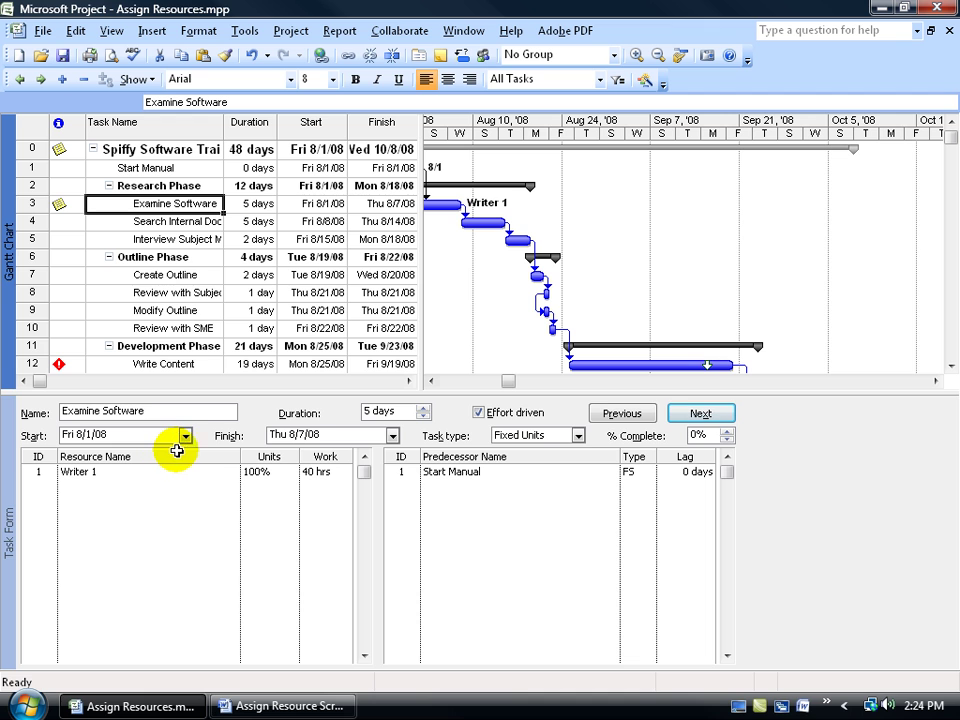
left_click(292, 441)
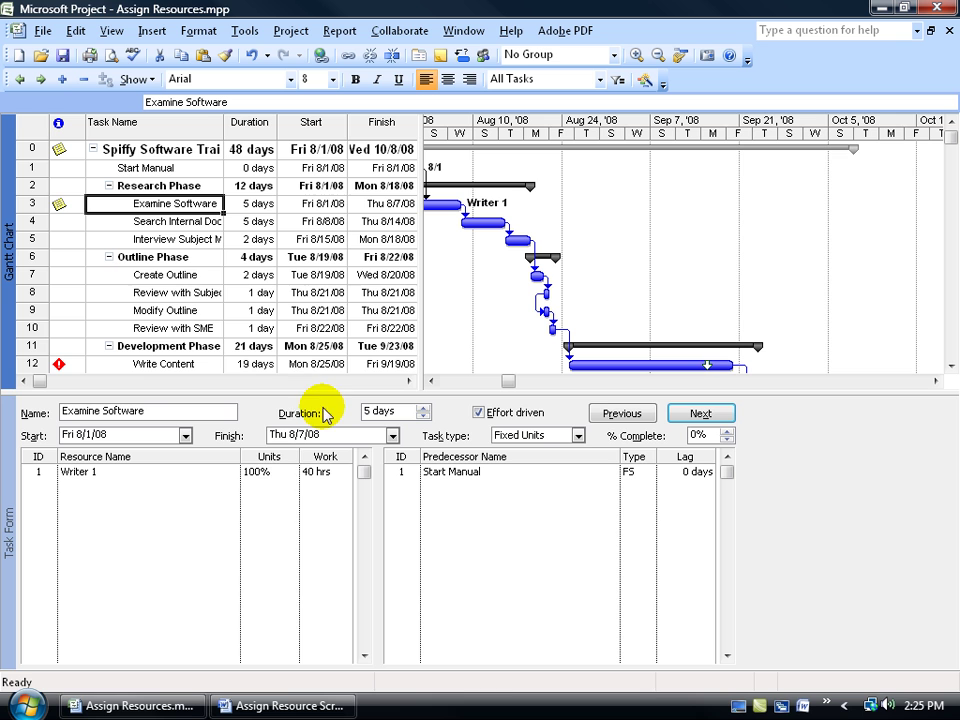
left_click(276, 458)
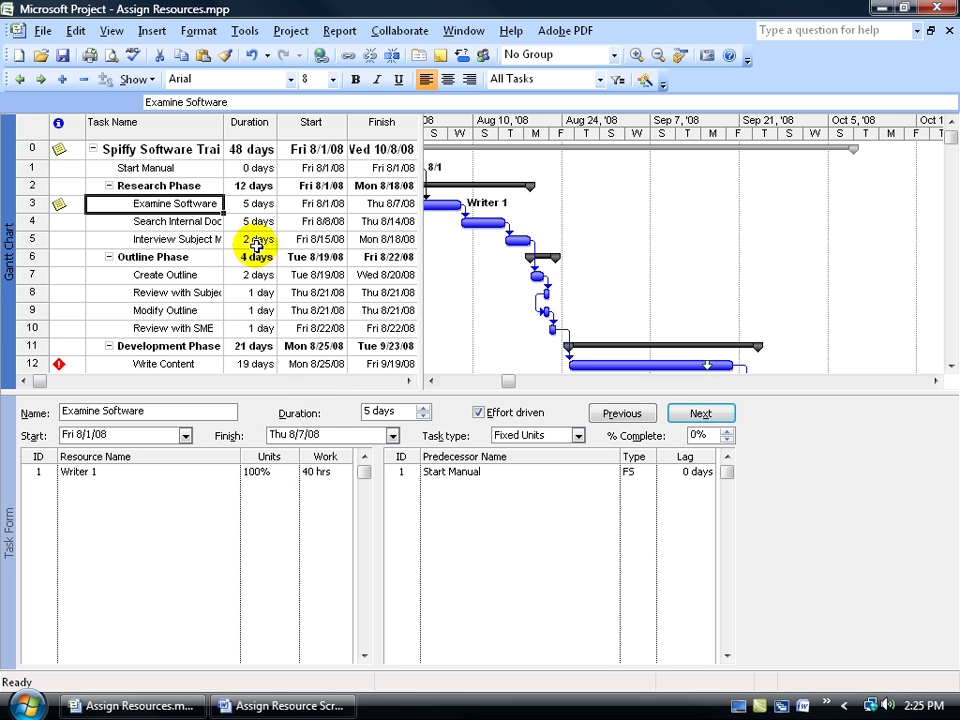
left_click(197, 221)
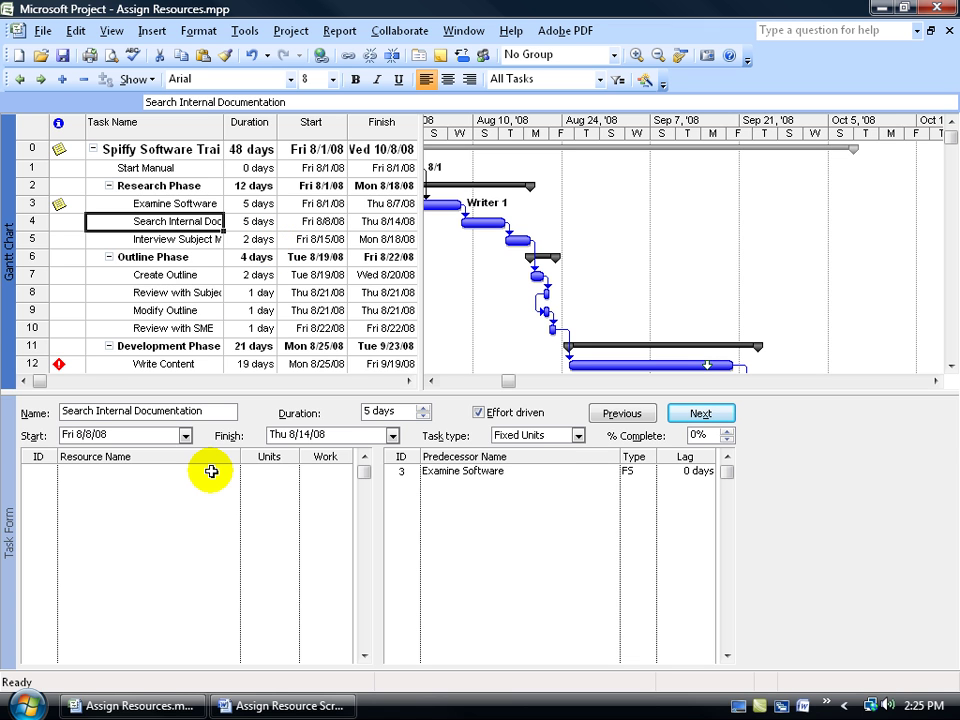
- Assign Writer 1 to Search Internal Documentation in the Assign Resources dialog
left_click(485, 57)
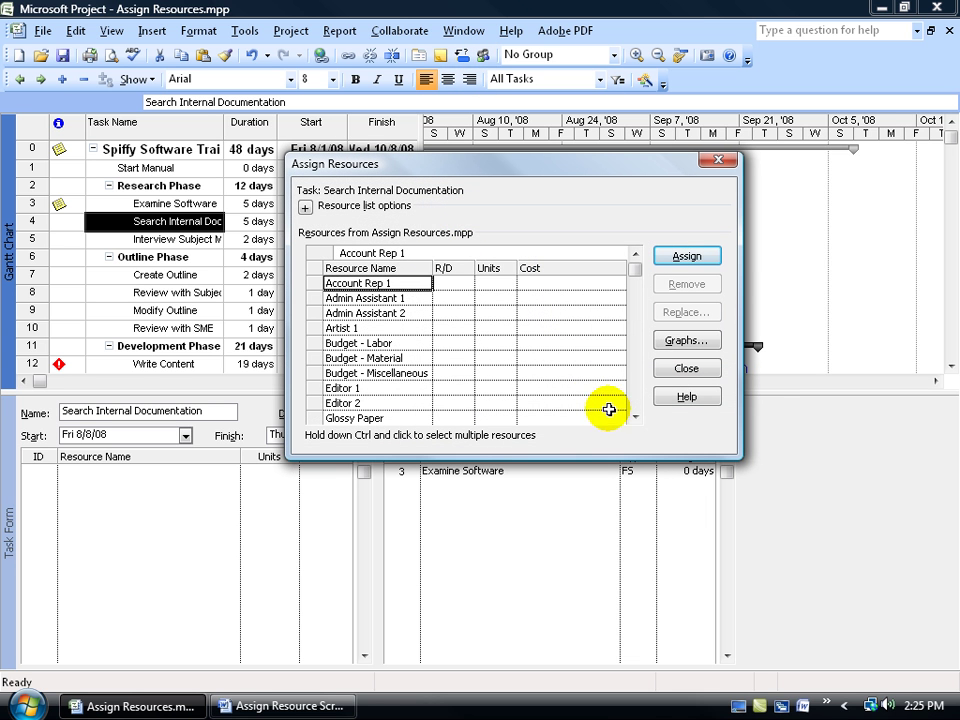
left_click_drag(633, 416, 633, 416)
left_click(351, 342)
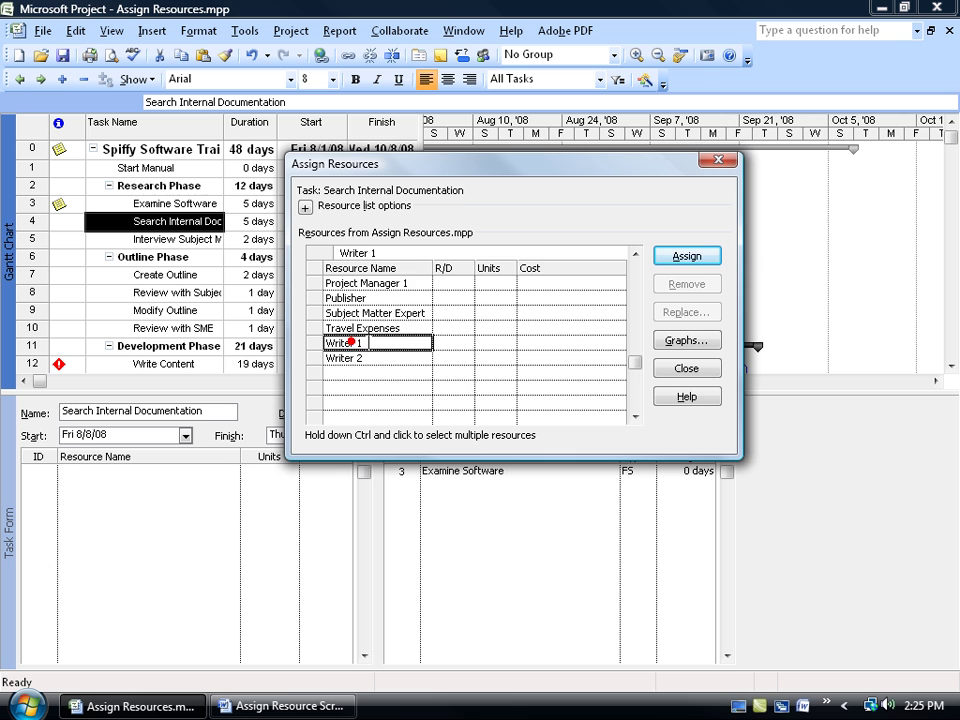
left_click(684, 257)
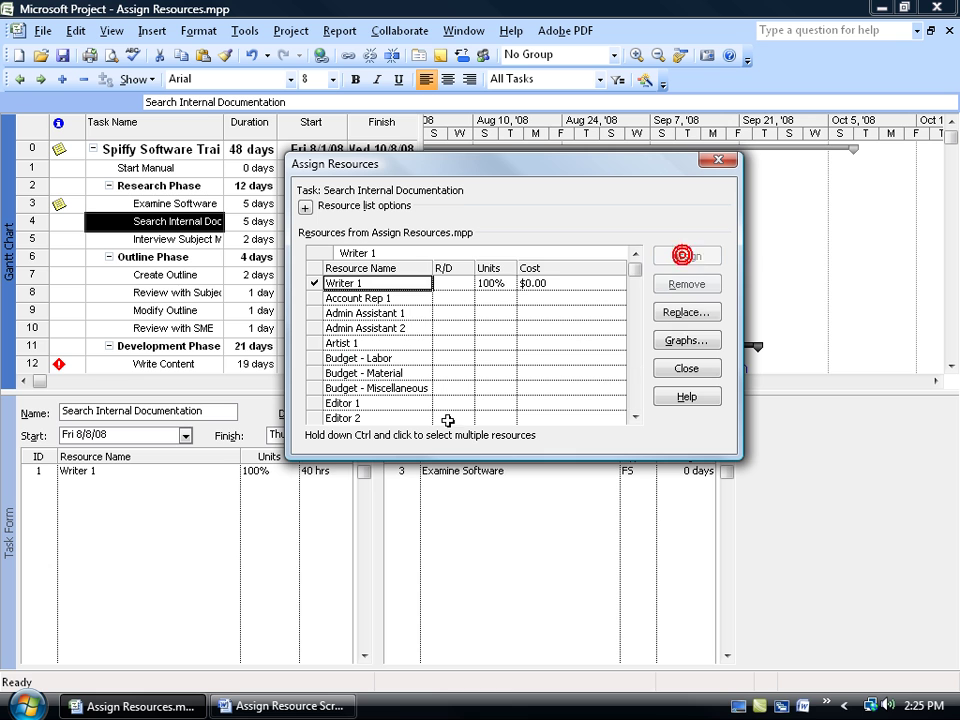
left_click(686, 369)
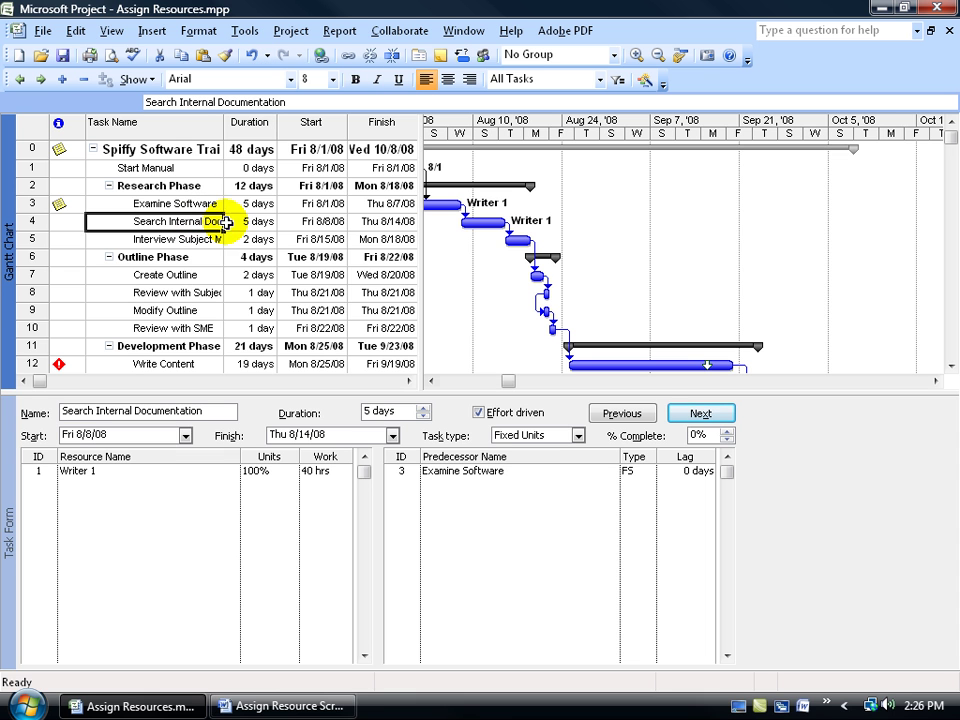
- Remove Writer 1 from Search Internal Documentation, leaving its resource list empty
left_click(484, 57)
left_click(372, 283)
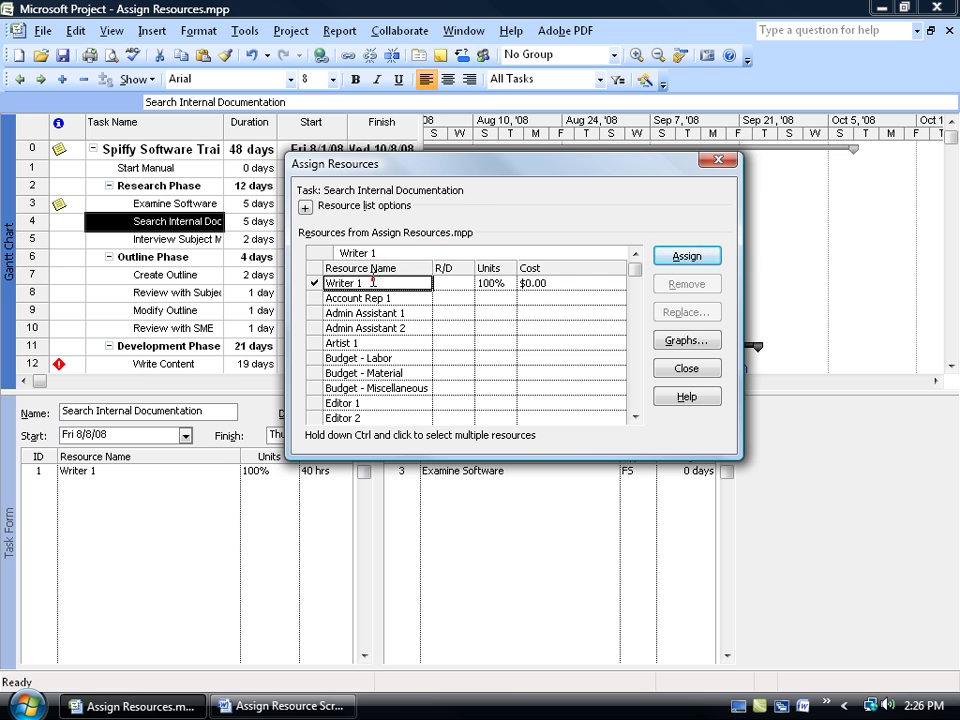
left_click(688, 284)
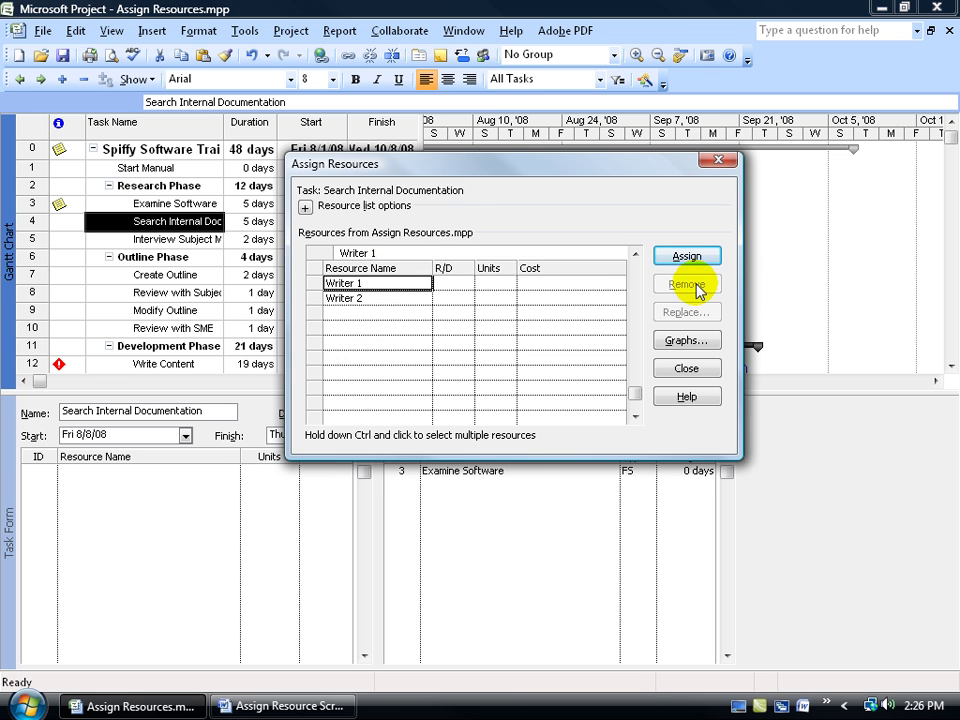
left_click(718, 160)
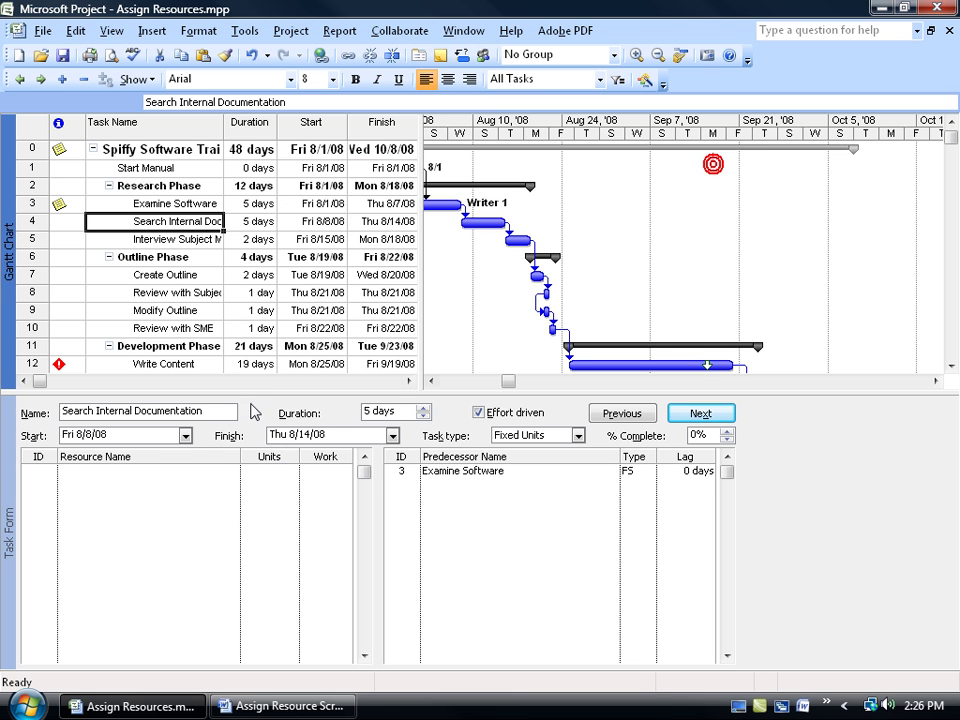
- Choose Writer 1 in the Task Form's Resource Name cell for Search Internal Documentation (40 hrs)
left_click(205, 472)
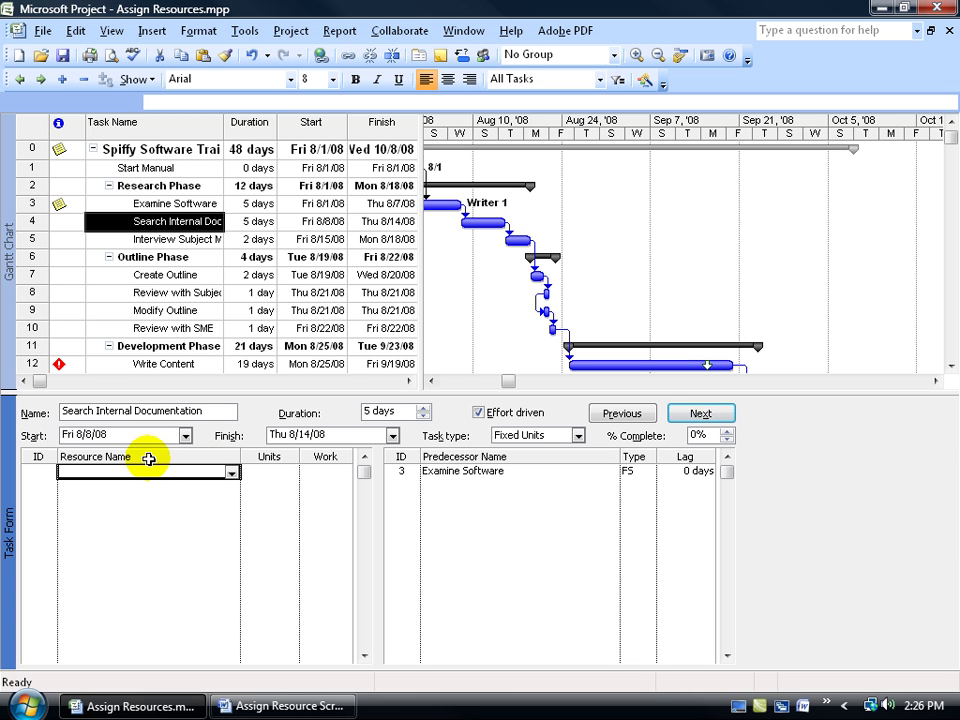
left_click(232, 476)
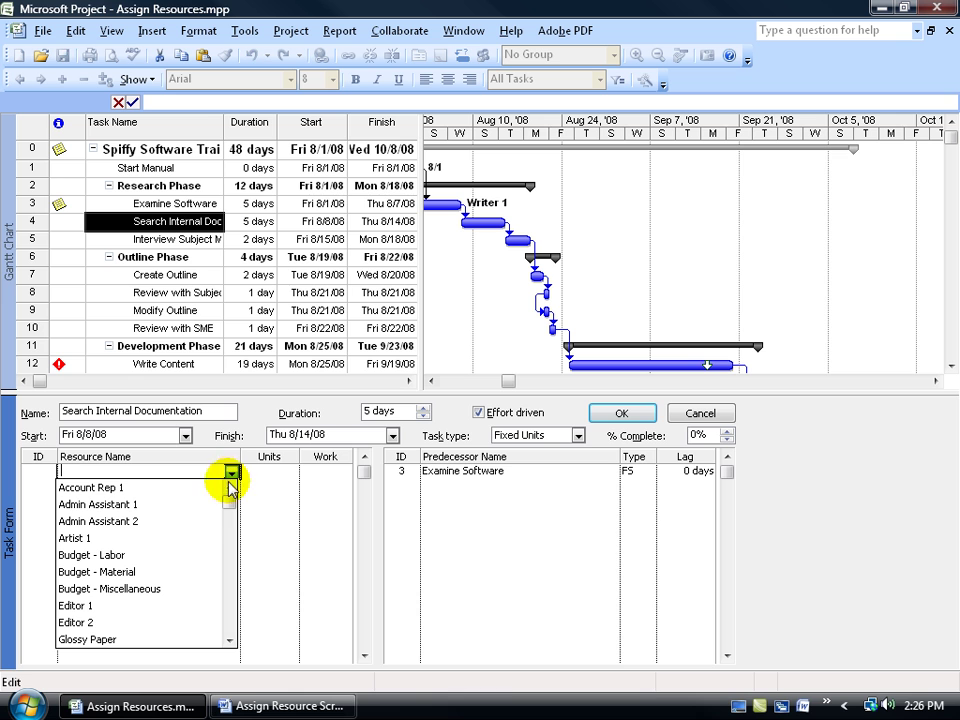
left_click_drag(230, 510, 229, 627)
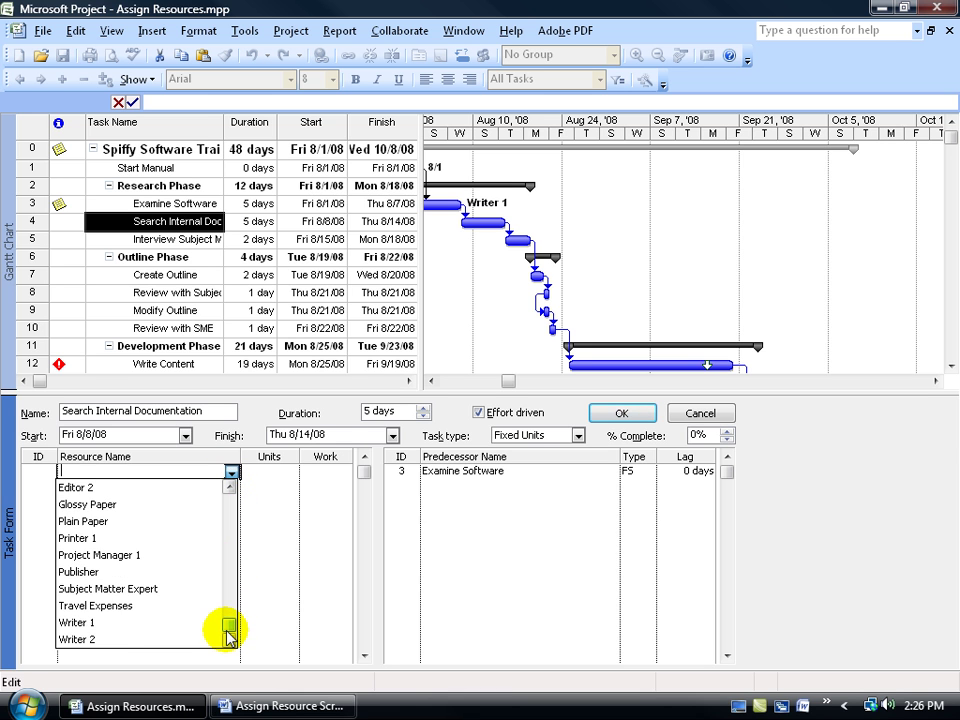
left_click(151, 624)
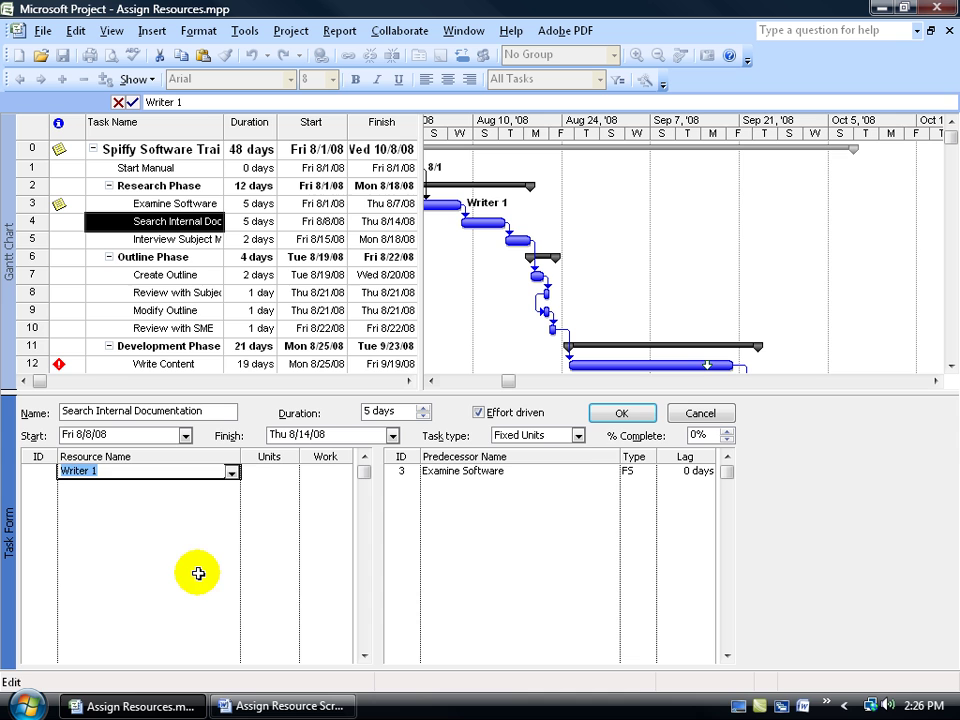
left_click(621, 413)
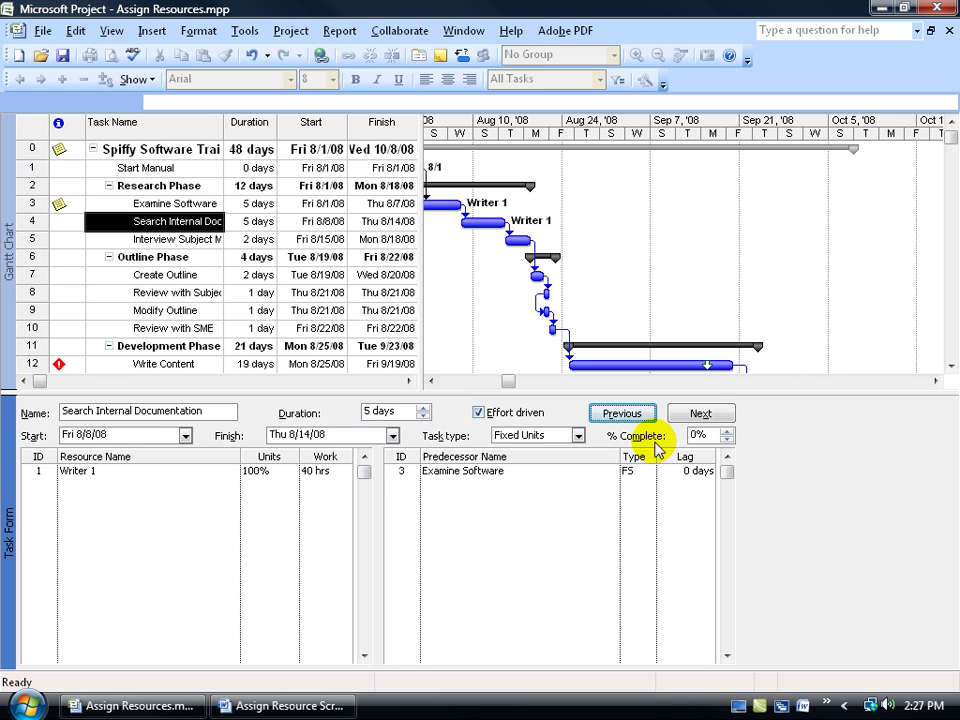
- Advance to Interview Subject Matter Experts and assign Writer 1 at 100%, giving 16 hrs
left_click(704, 415)
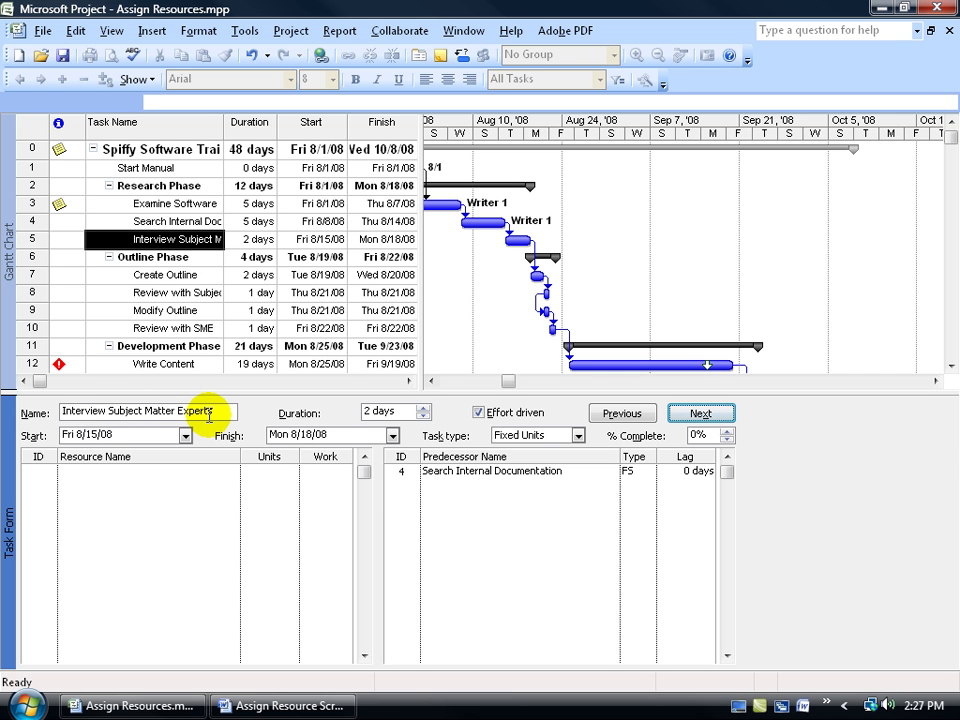
left_click(231, 472)
left_click(231, 473)
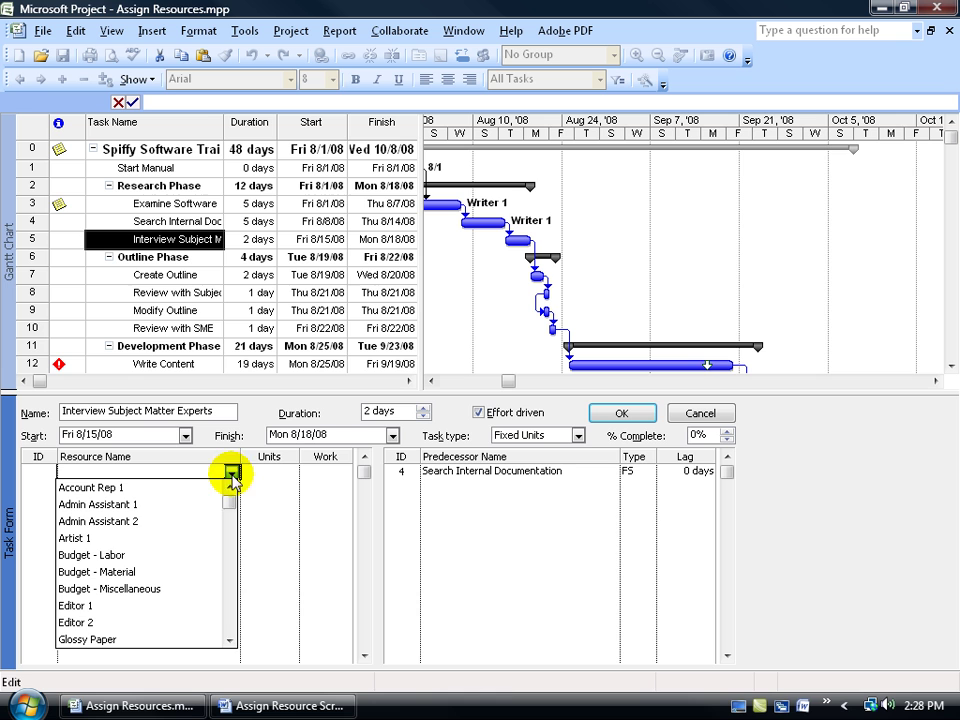
left_click(229, 632)
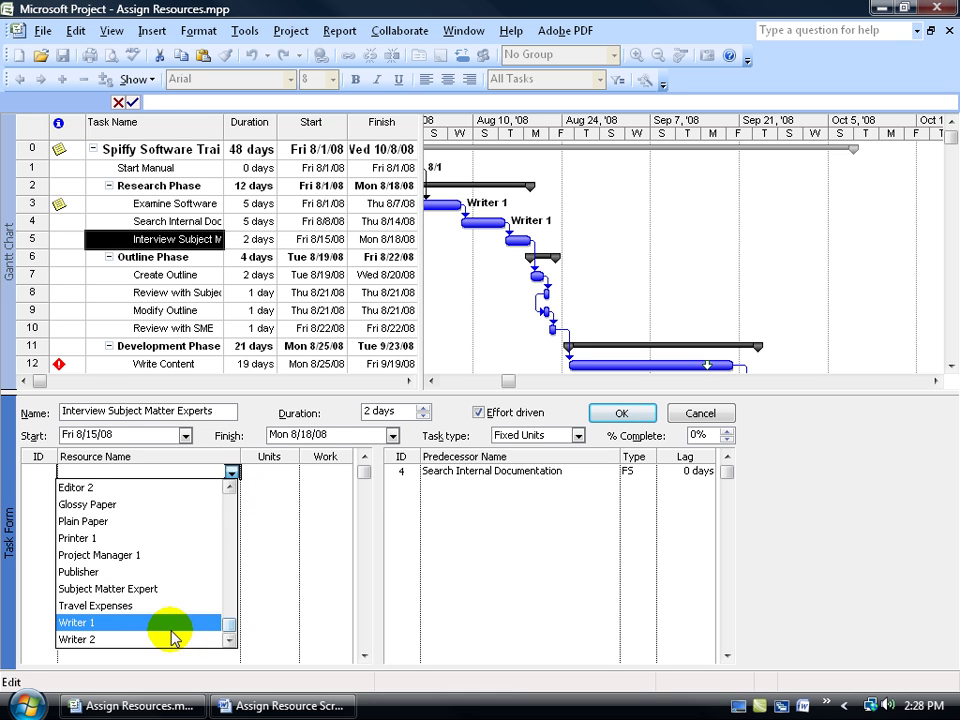
left_click(155, 624)
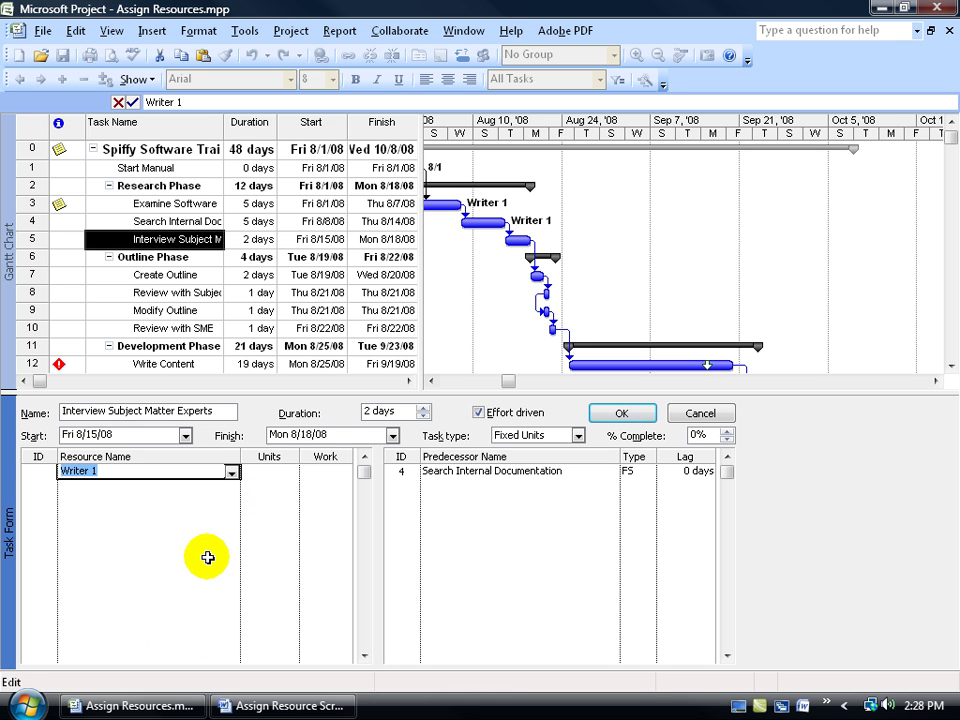
left_click(619, 414)
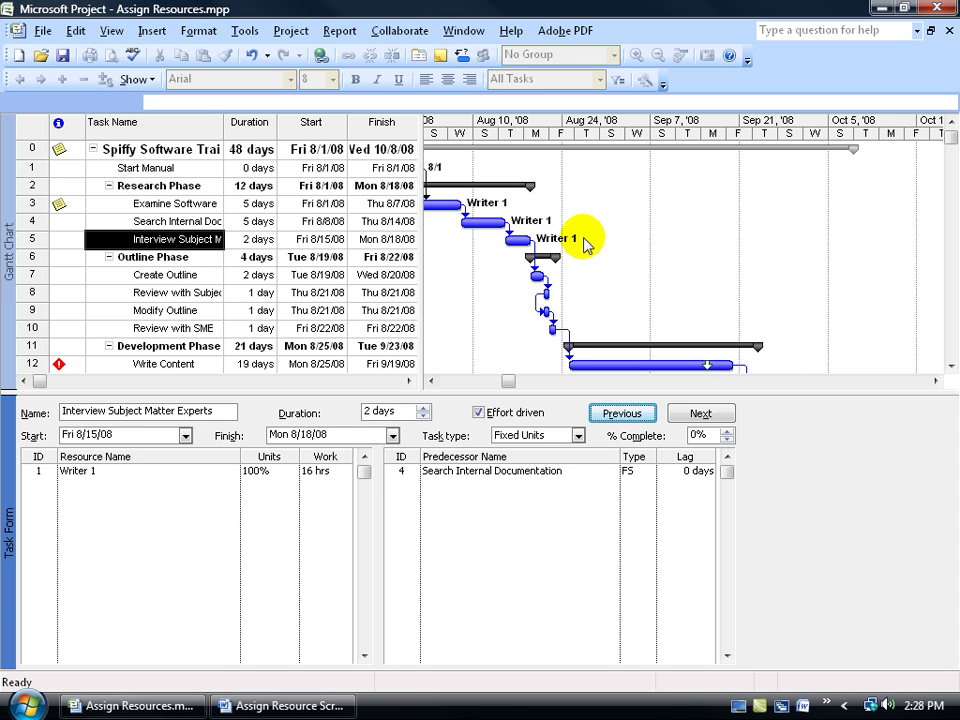
- Select Create Outline and assign Writer 1 at 100% in the Task Form (16 hrs)
left_click(158, 274)
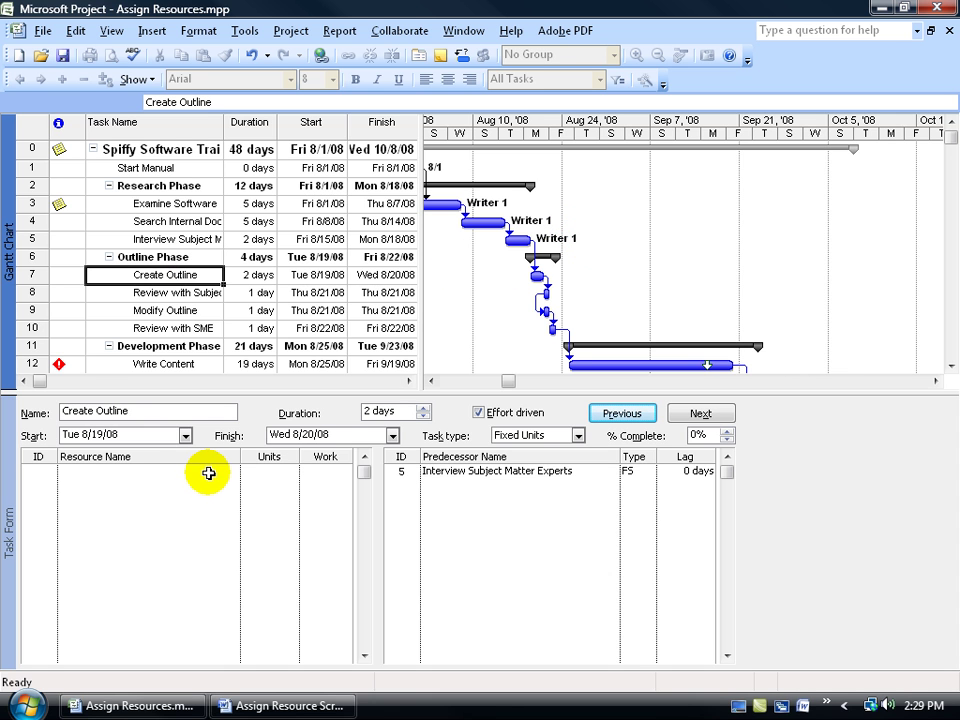
left_click(208, 471)
left_click(231, 471)
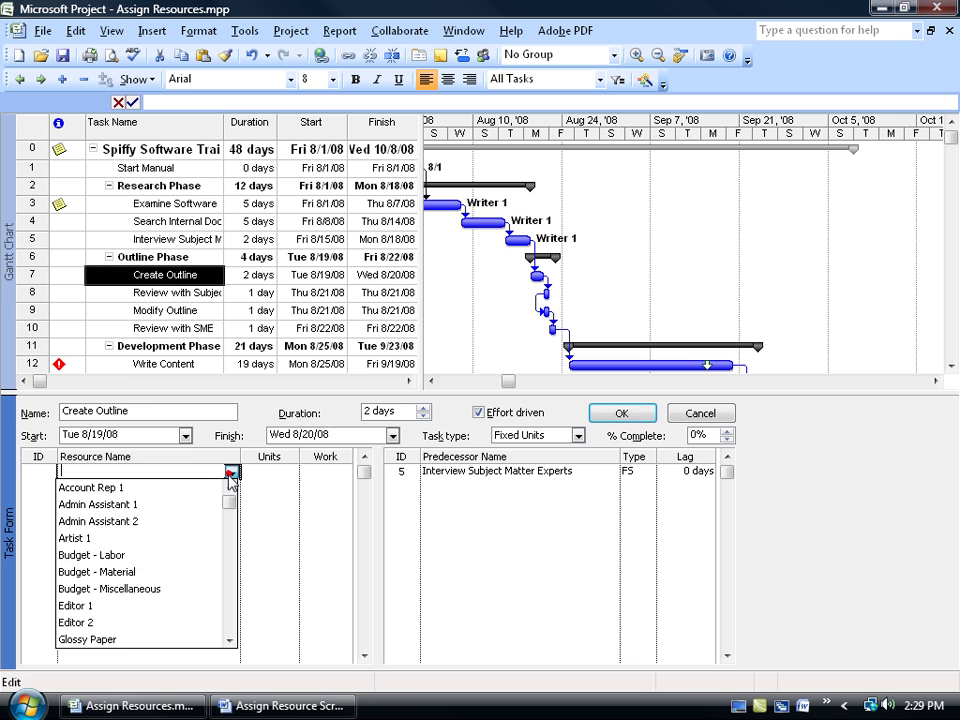
left_click_drag(228, 498, 230, 657)
left_click(150, 619)
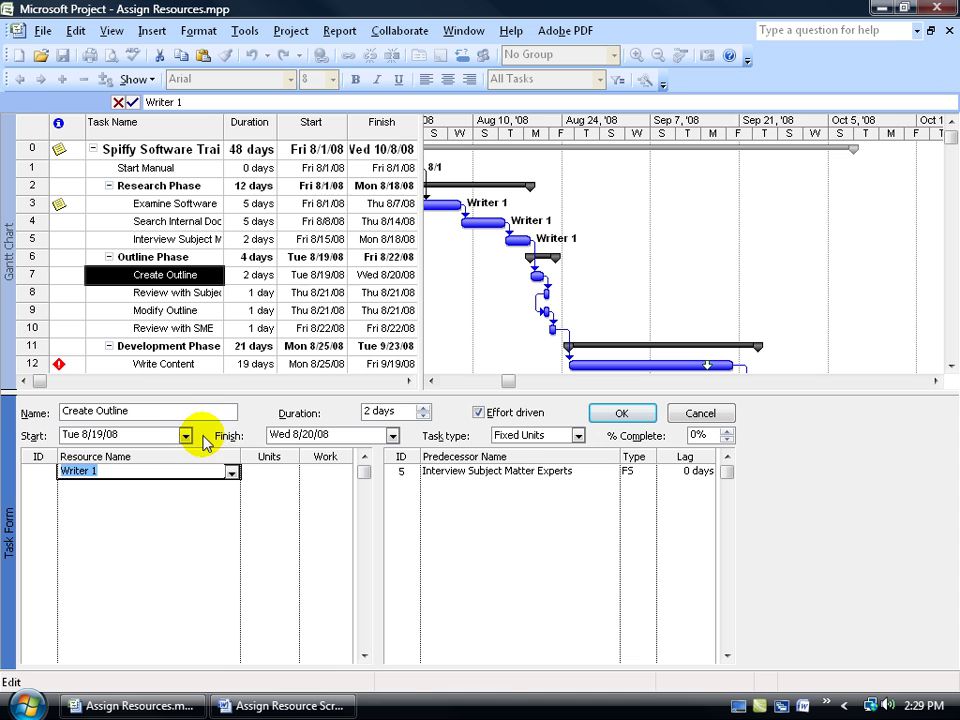
left_click(617, 416)
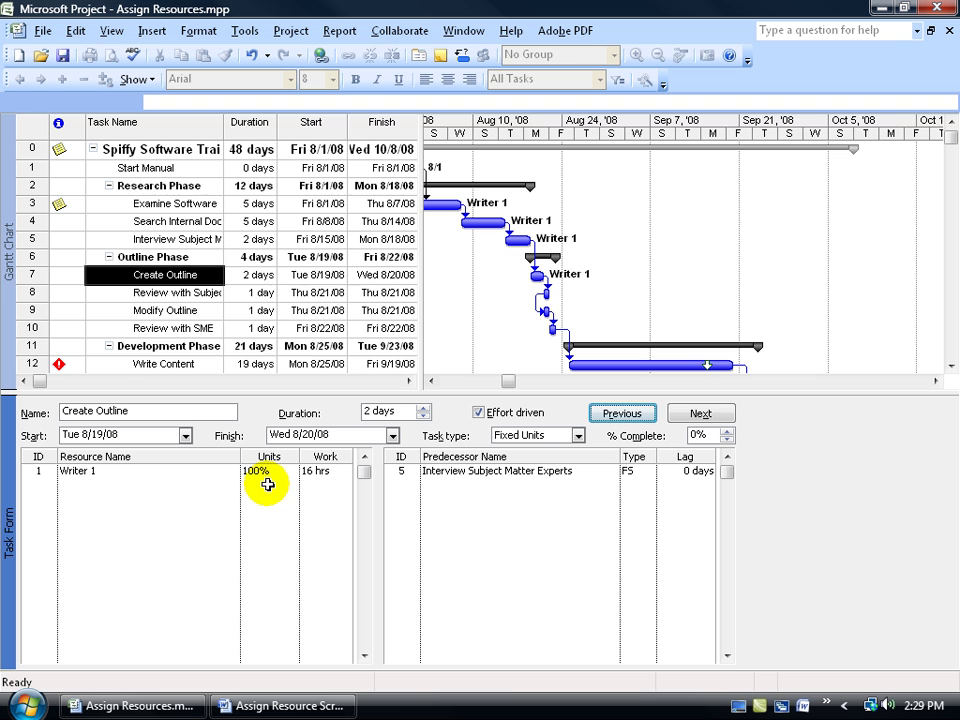
- Give Review with Subject Matter Expert Project Manager 1 at 50% units, 4 hrs of work
left_click(182, 293)
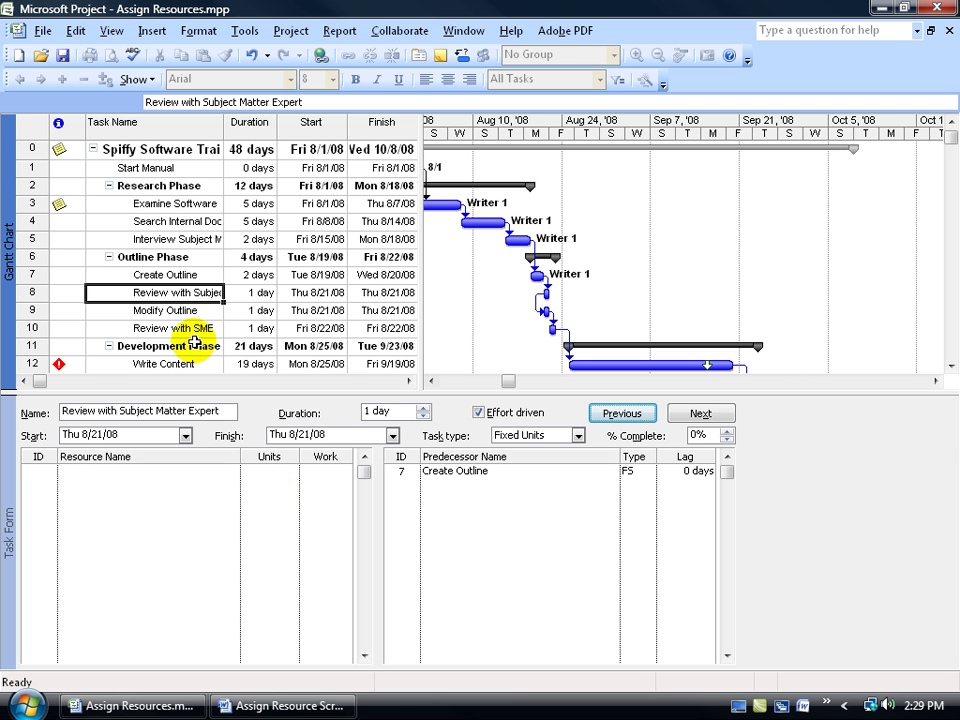
left_click(206, 469)
left_click(232, 471)
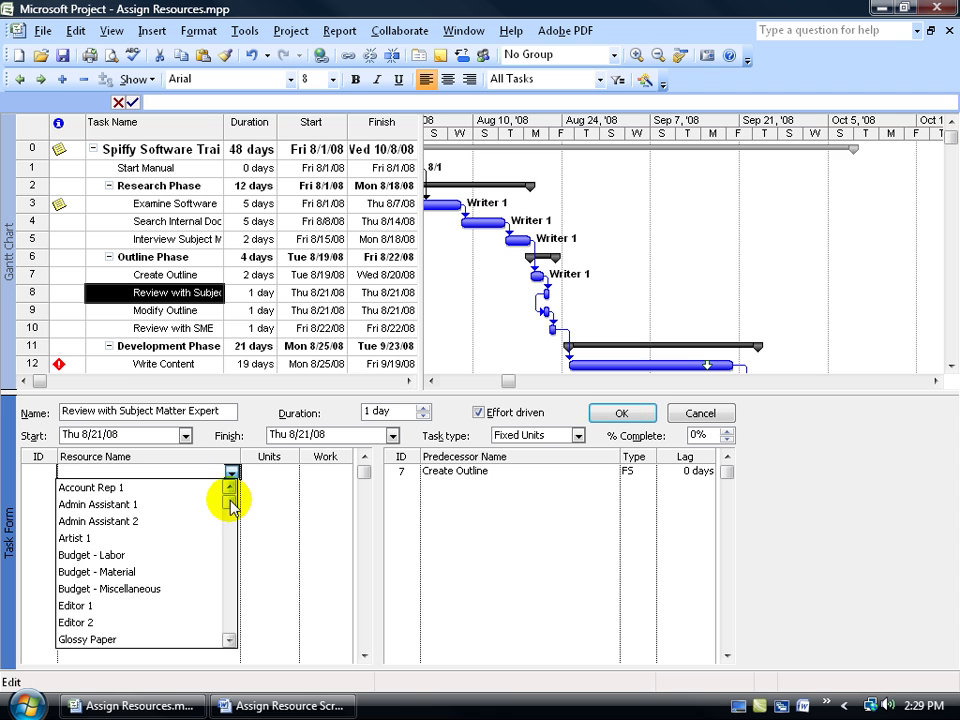
left_click(229, 640)
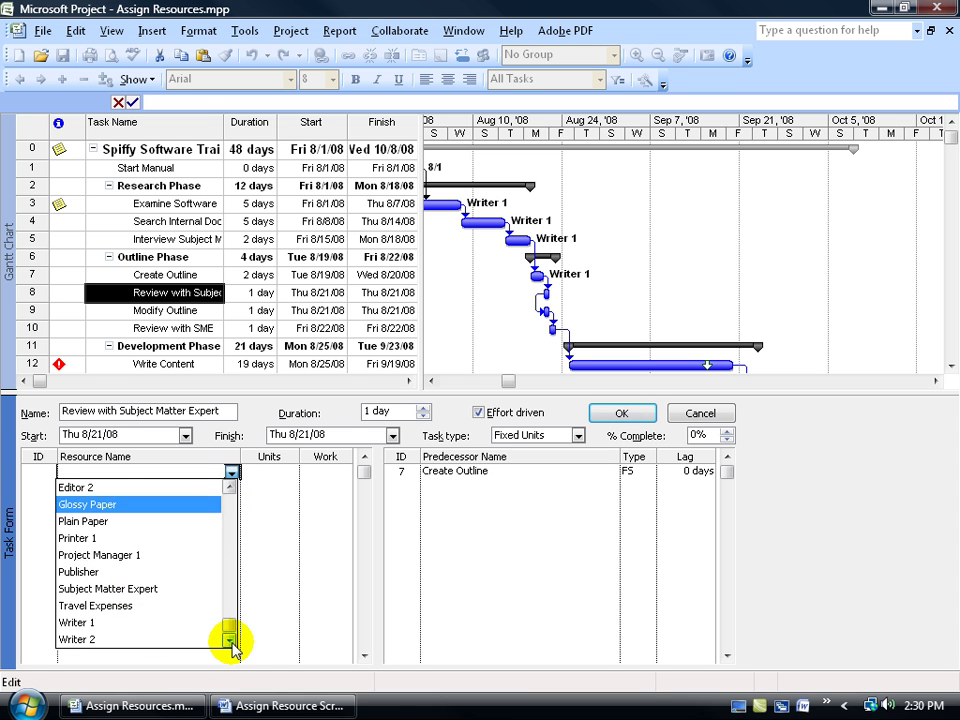
left_click(163, 555)
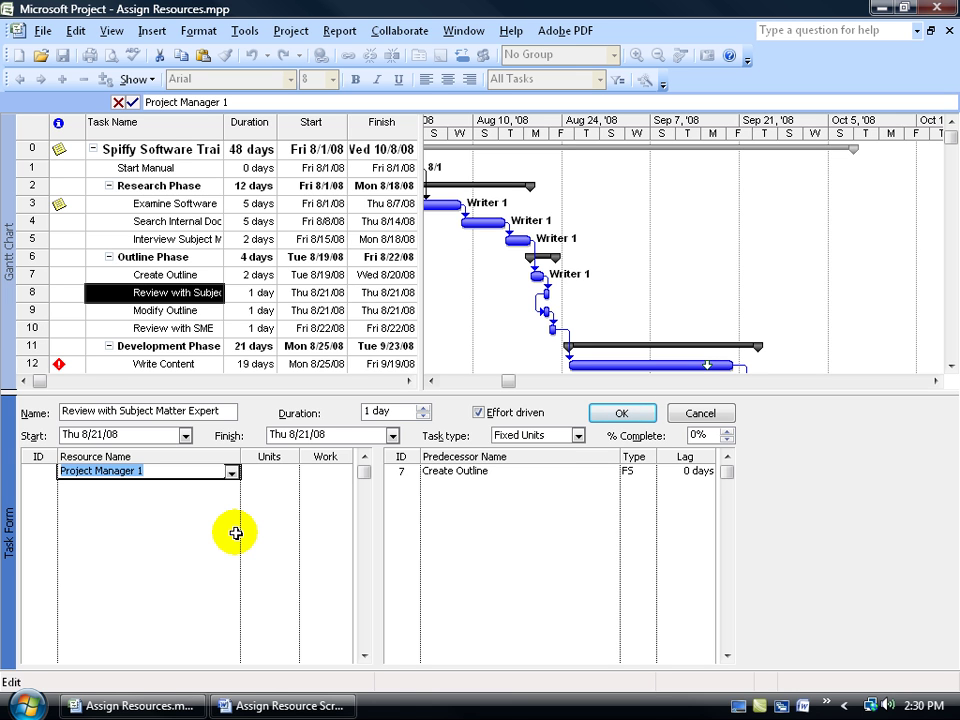
left_click(284, 472)
left_click(288, 474)
left_click(289, 476)
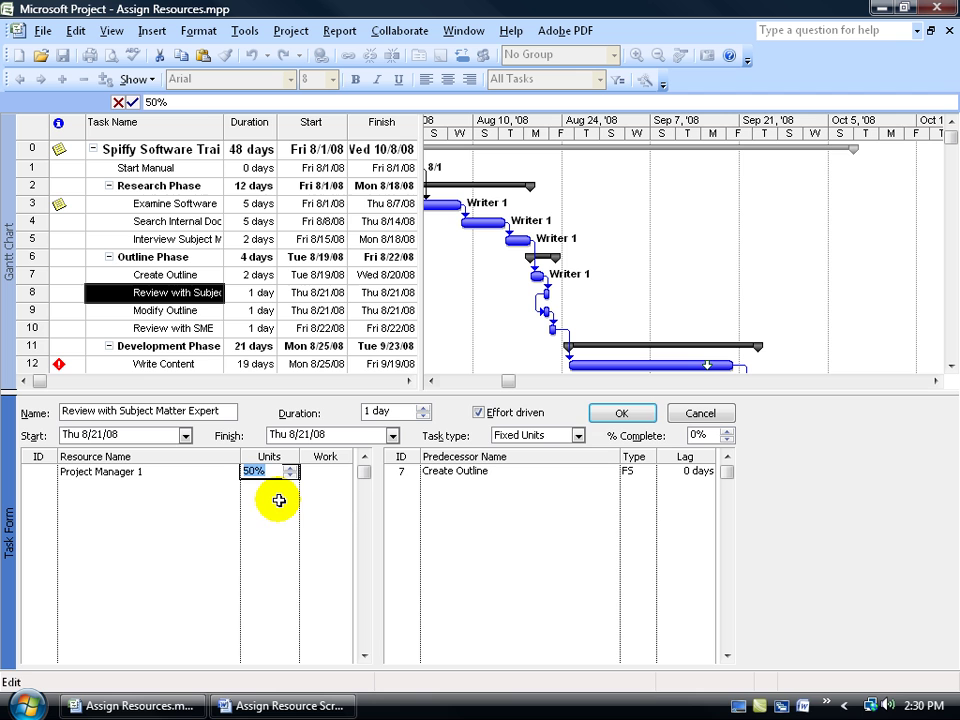
left_click(624, 414)
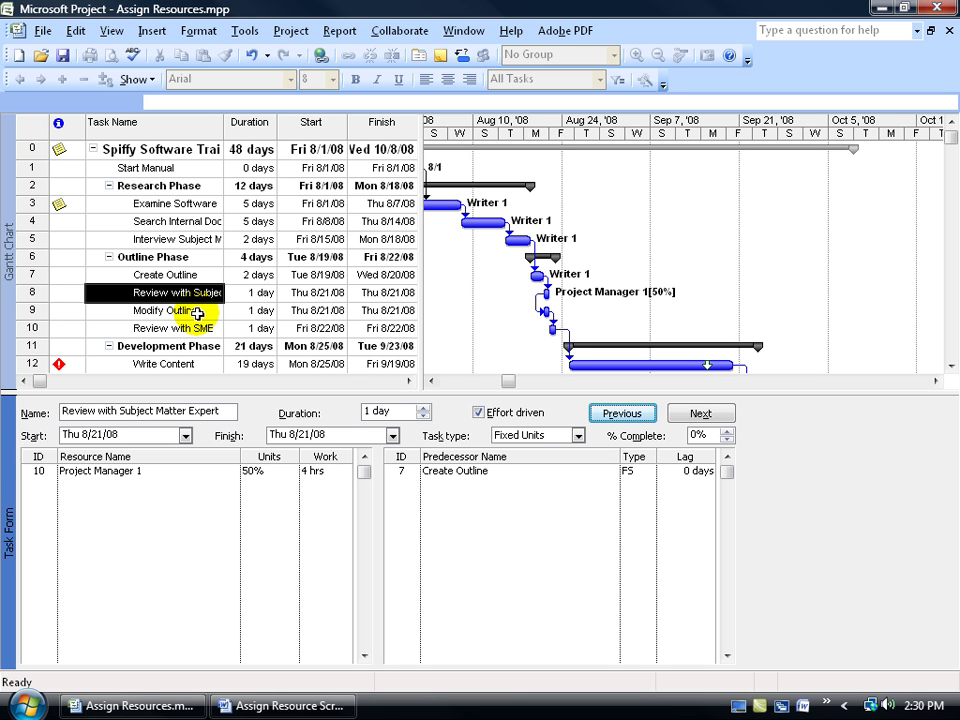
mouse_move(545, 313)
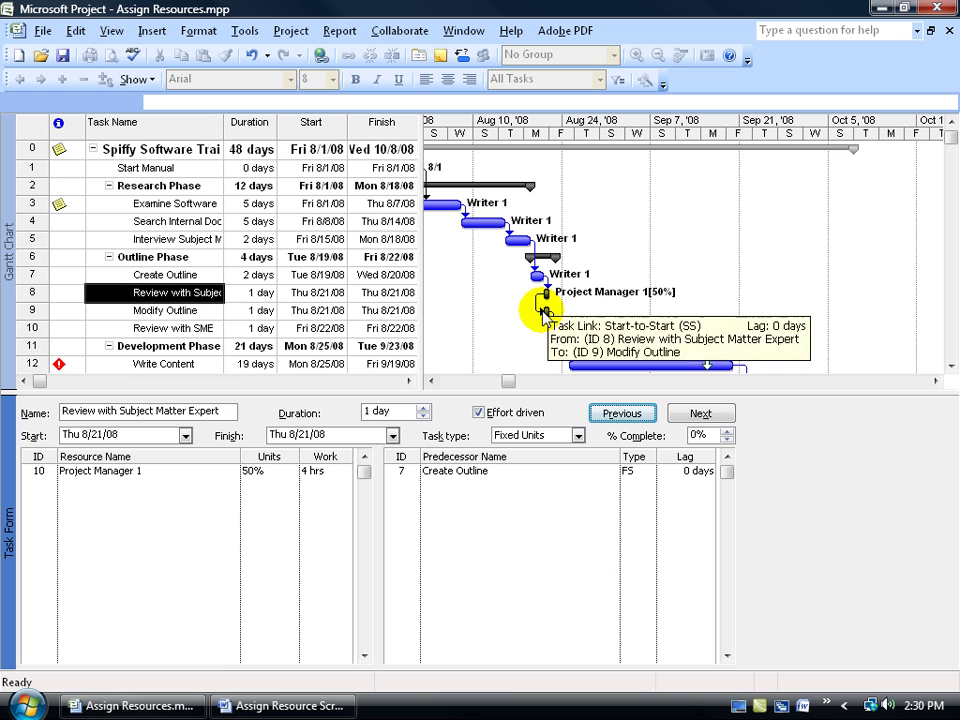
- Select Modify Outline and add Project Manager 1 at 50% units, giving 4 hrs
left_click(217, 310)
left_click(204, 471)
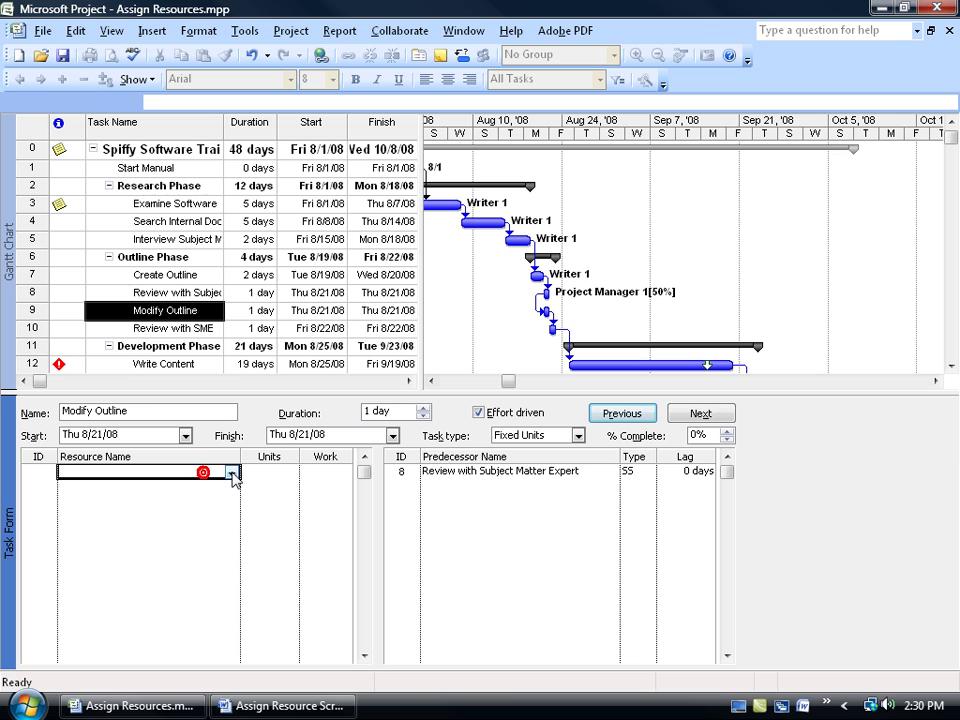
left_click(232, 473)
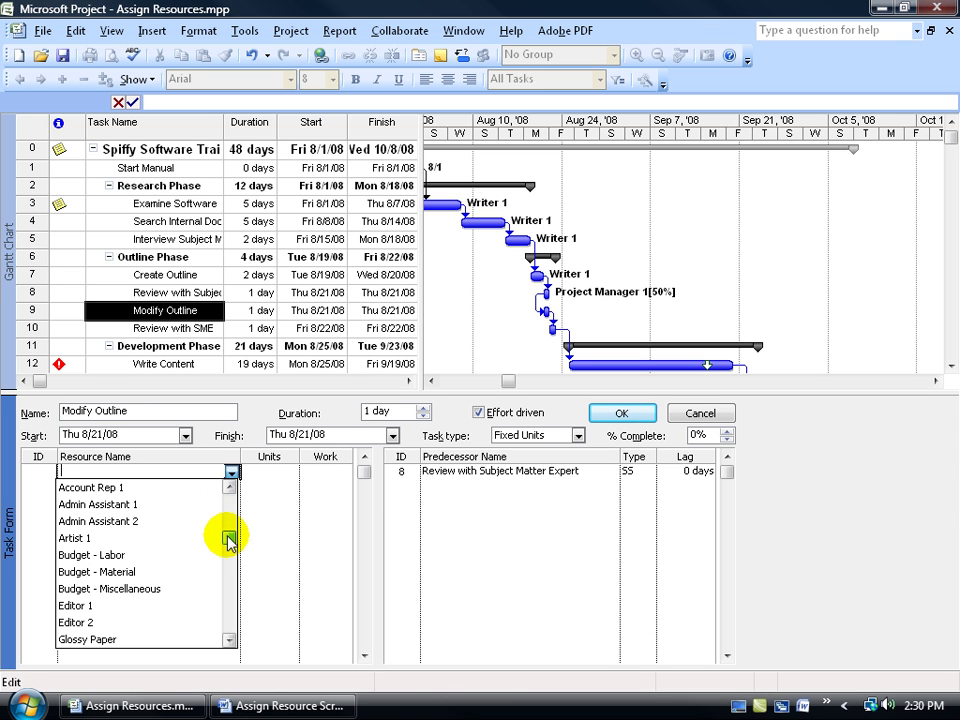
left_click(230, 640)
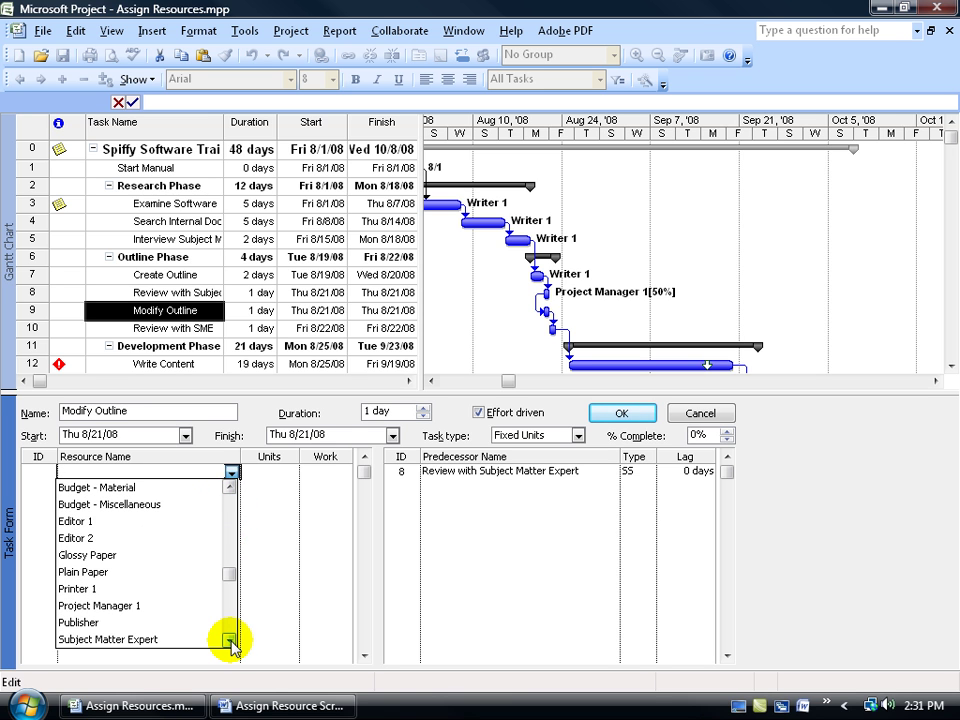
left_click(178, 605)
left_click(286, 474)
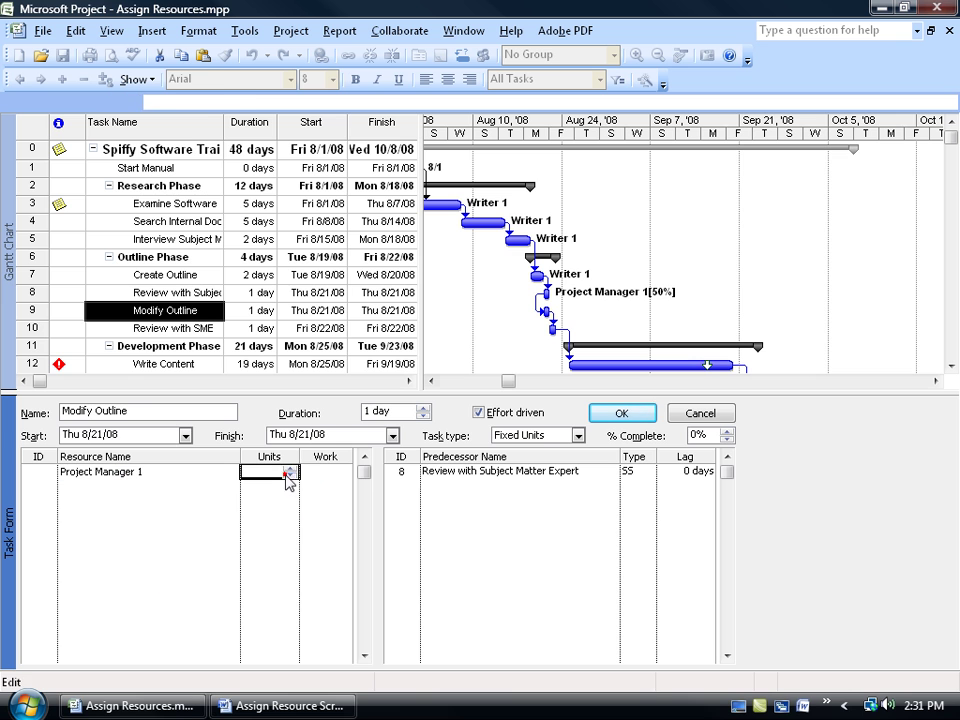
left_click(288, 478)
left_click(288, 478)
left_click(610, 415)
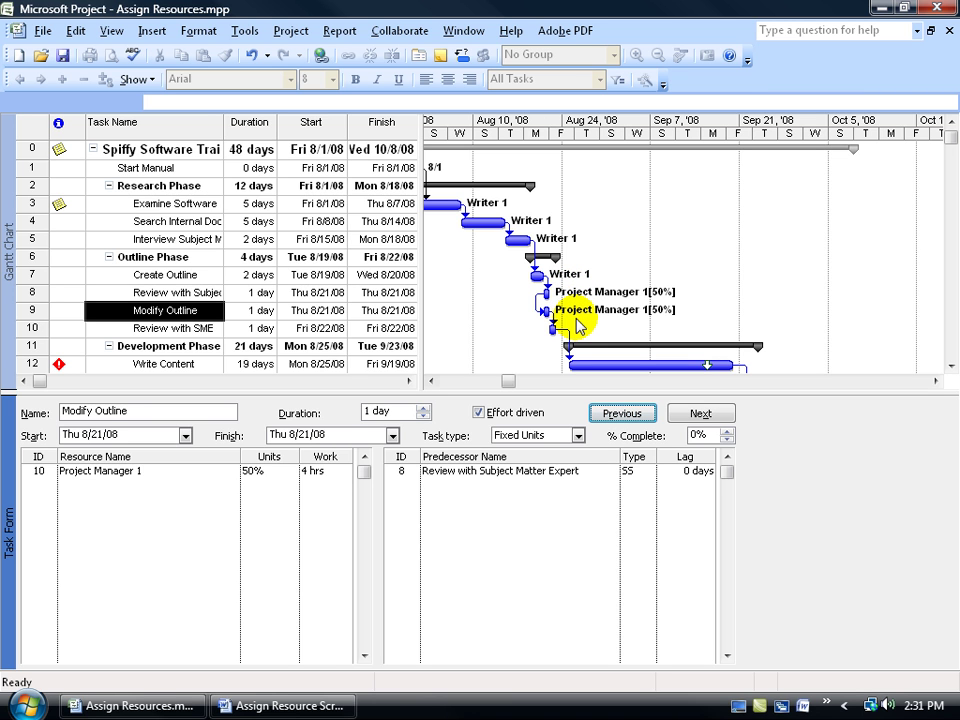
- Select Modify Outline and view its Project Manager 1 assignment in Assign Resources without changes
left_click(338, 292)
left_click(332, 310)
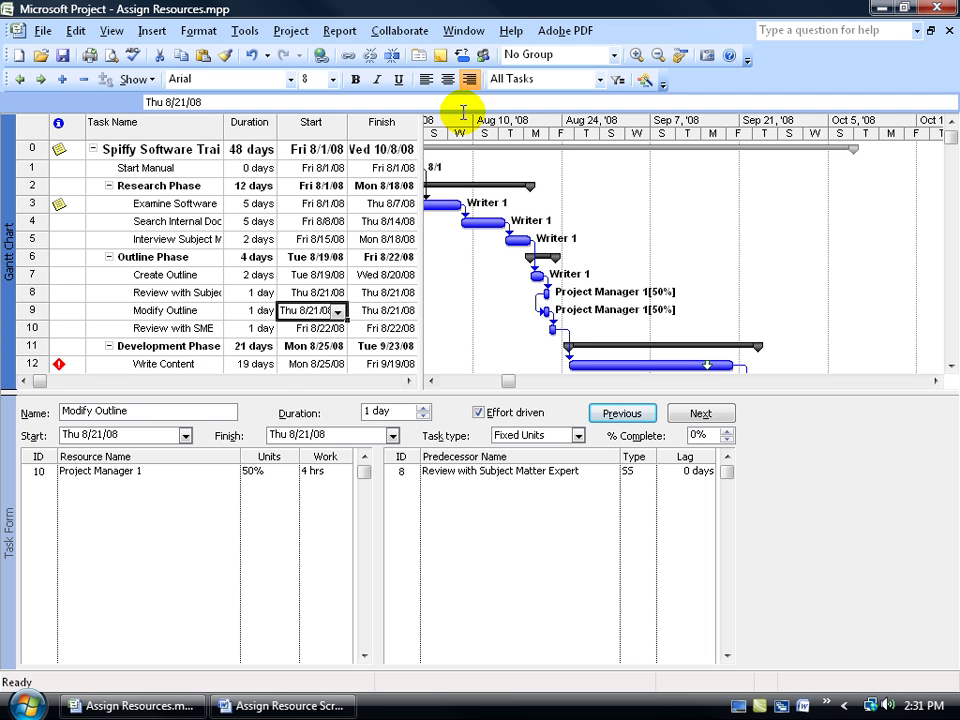
left_click(482, 56)
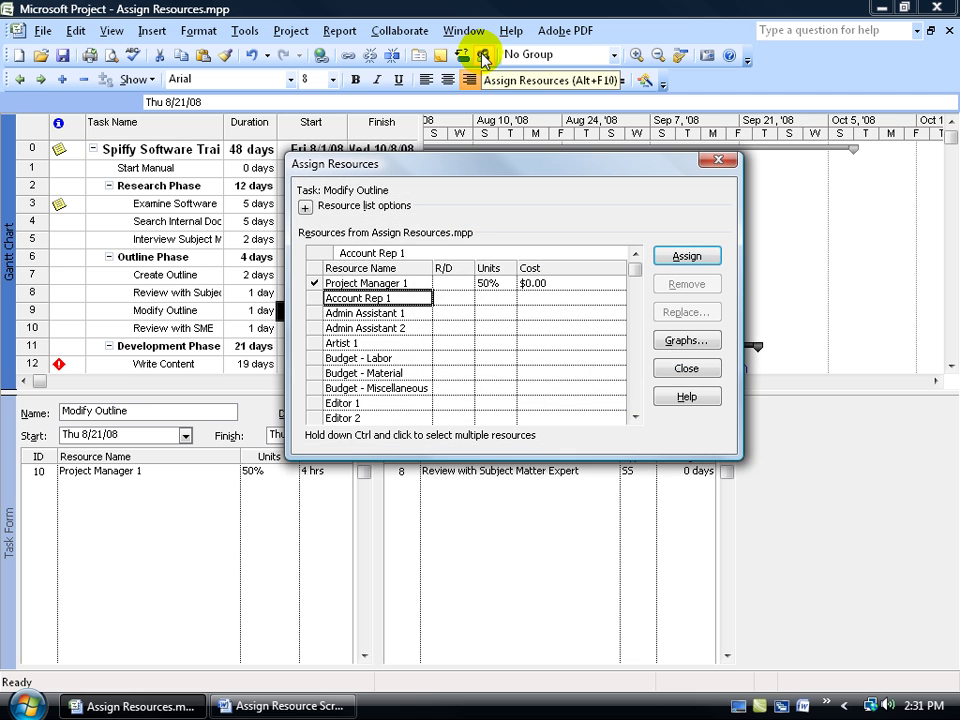
left_click(383, 283)
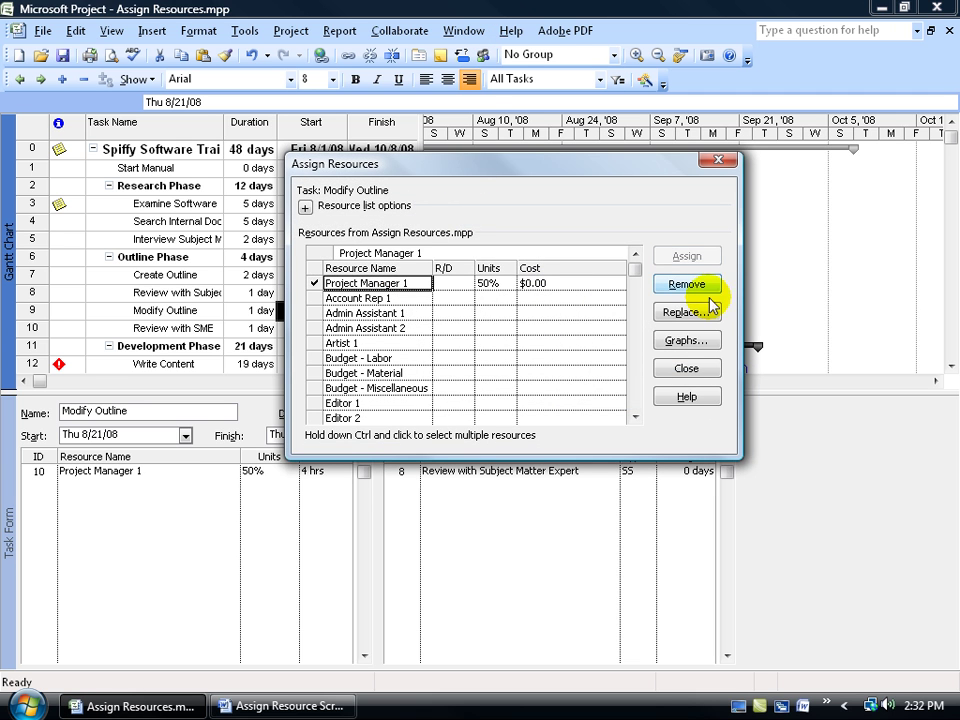
left_click(687, 368)
- Delete Project Manager 1 from Modify Outline's Resource Name cell in the Task Form
left_click(124, 474)
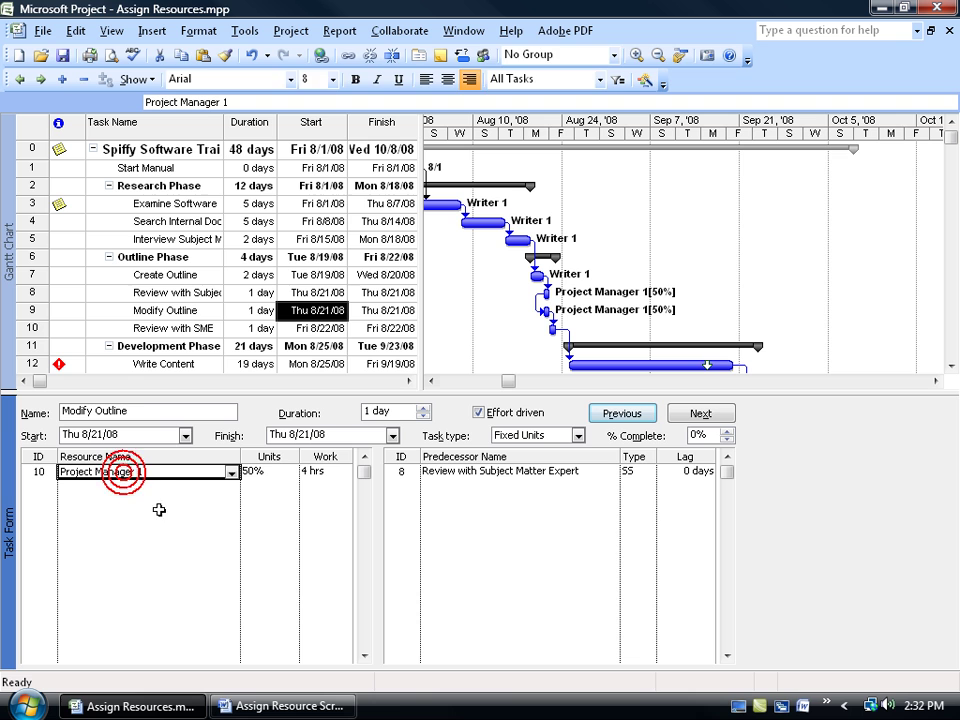
key("Delete")
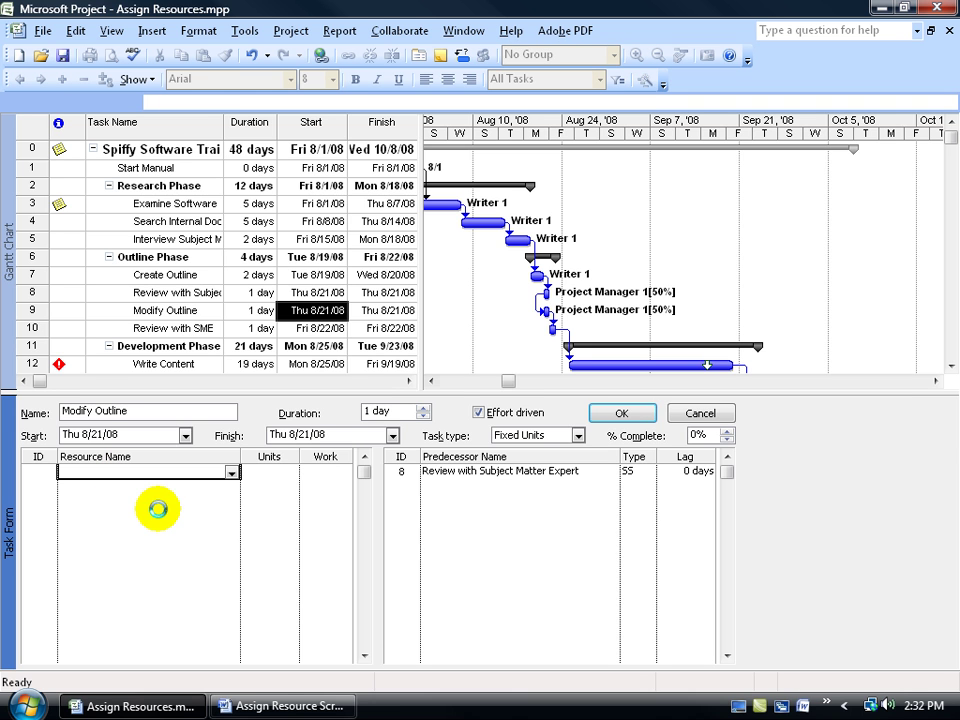
left_click(634, 412)
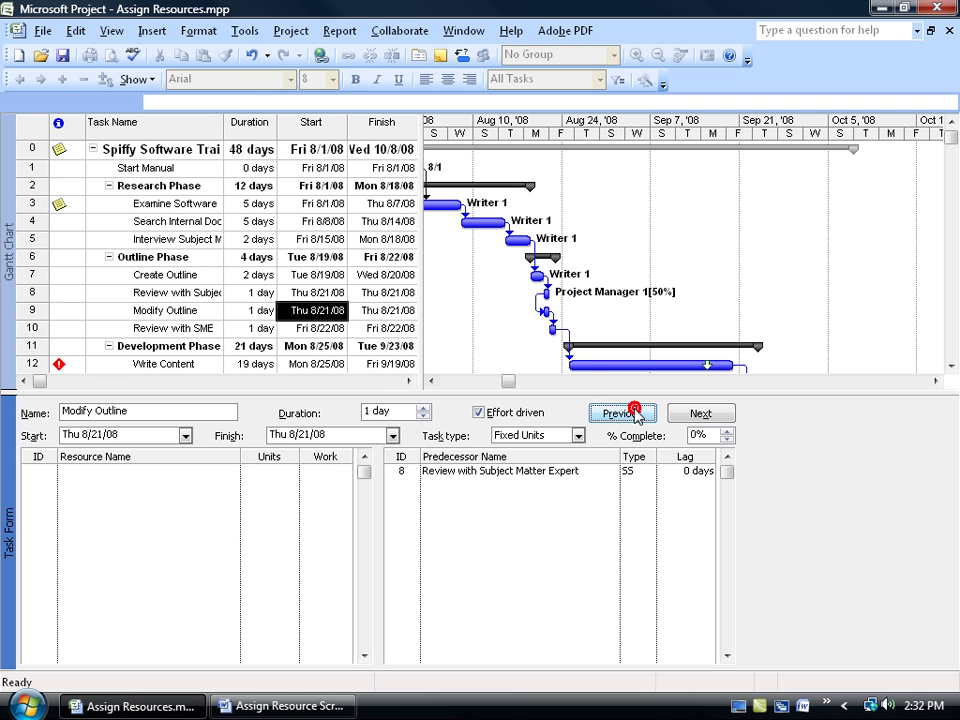
right_click(441, 415)
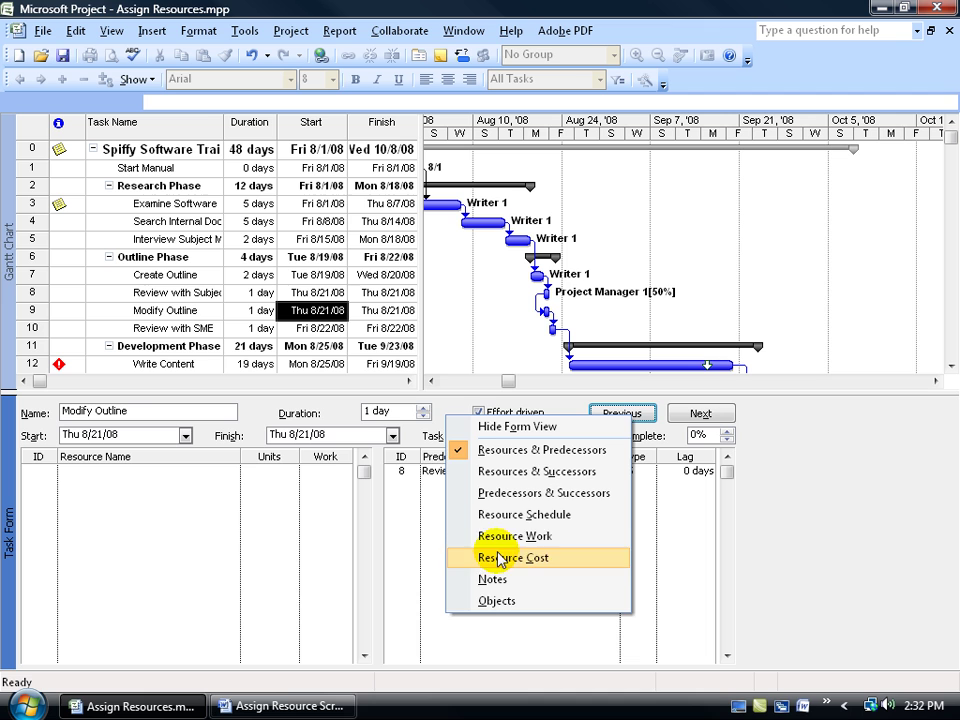
left_click(440, 406)
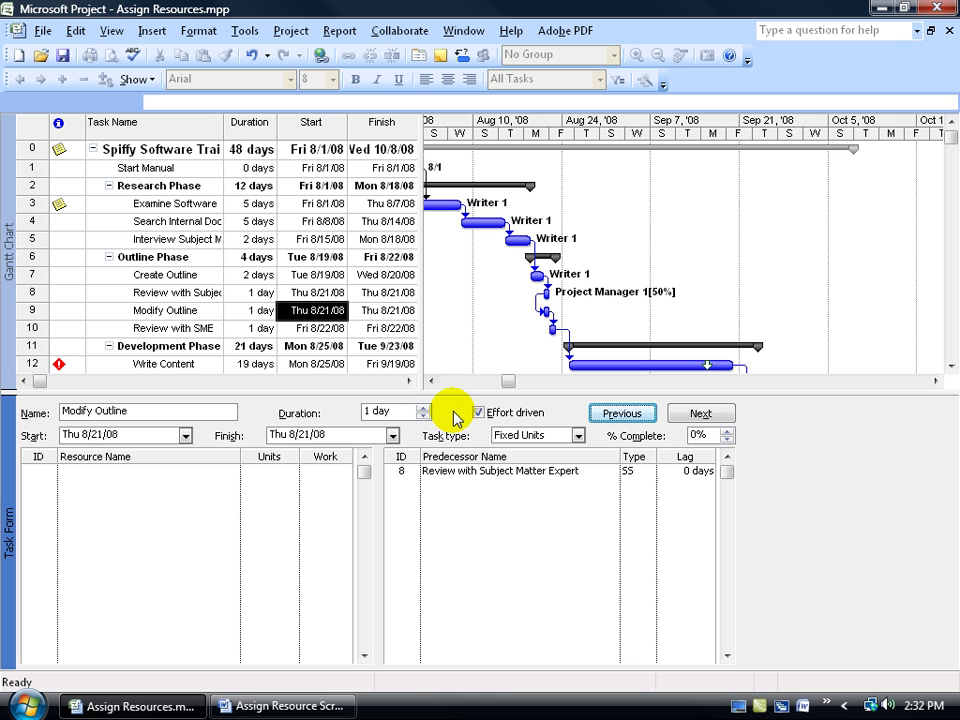
right_click(454, 416)
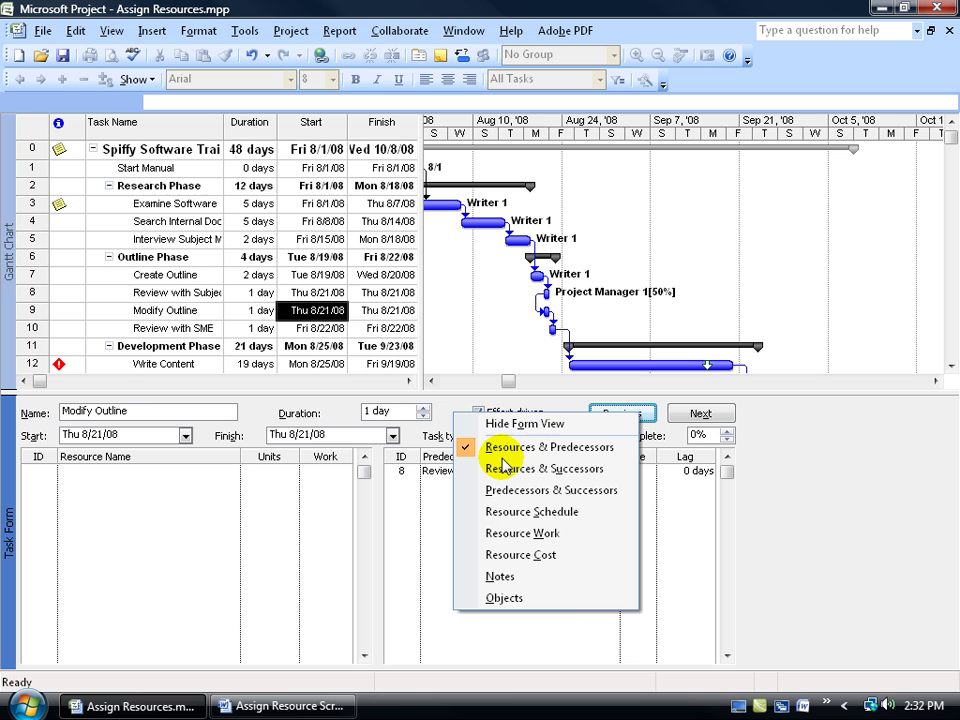
left_click(502, 449)
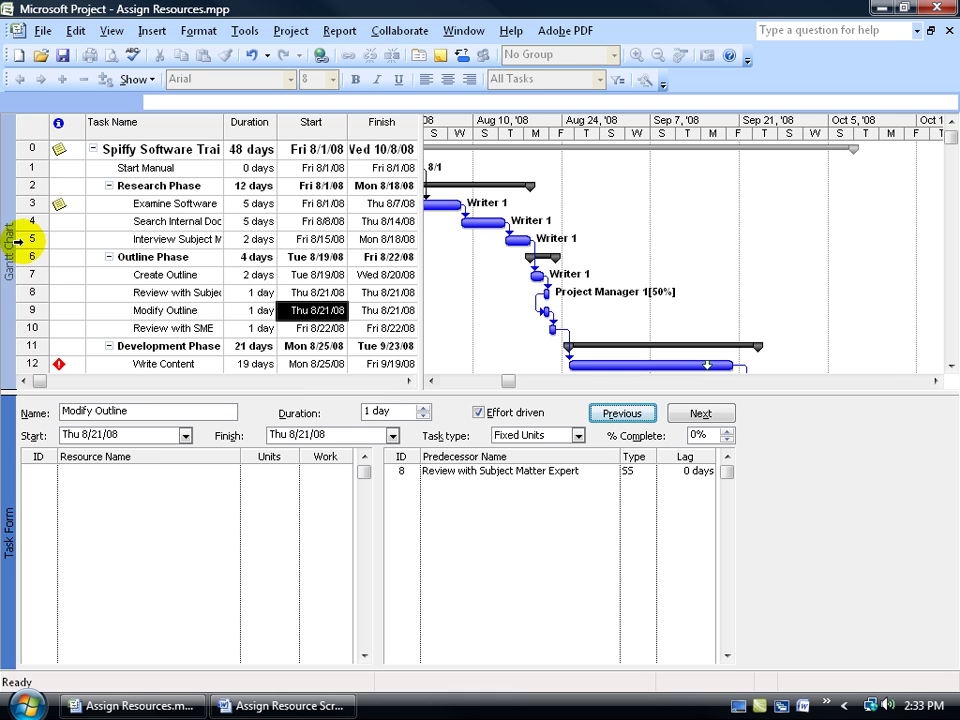
right_click(10, 423)
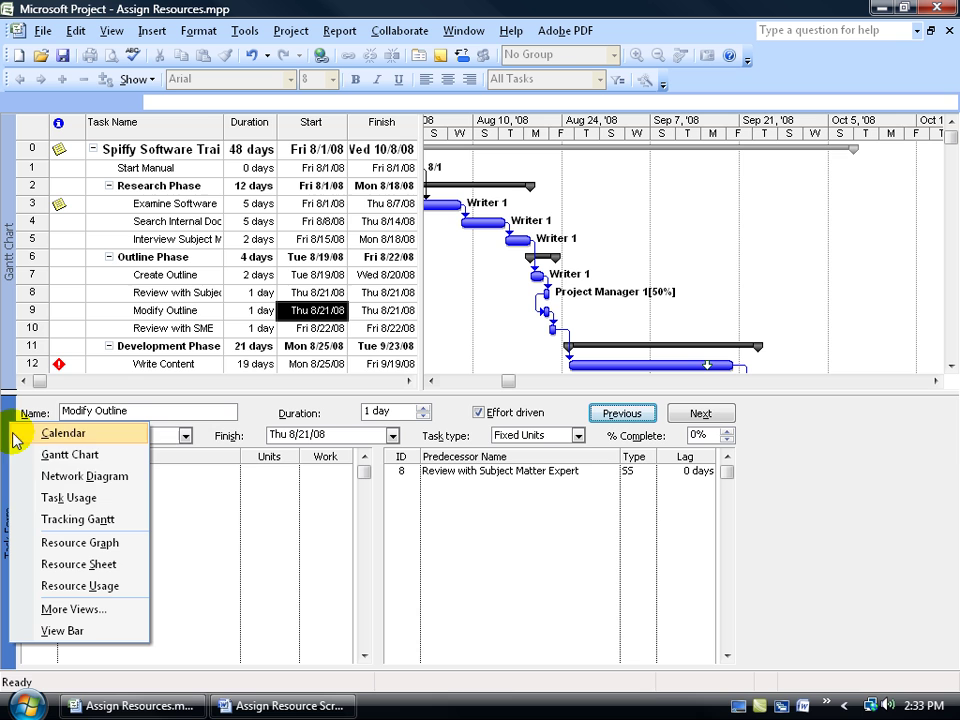
left_click(254, 410)
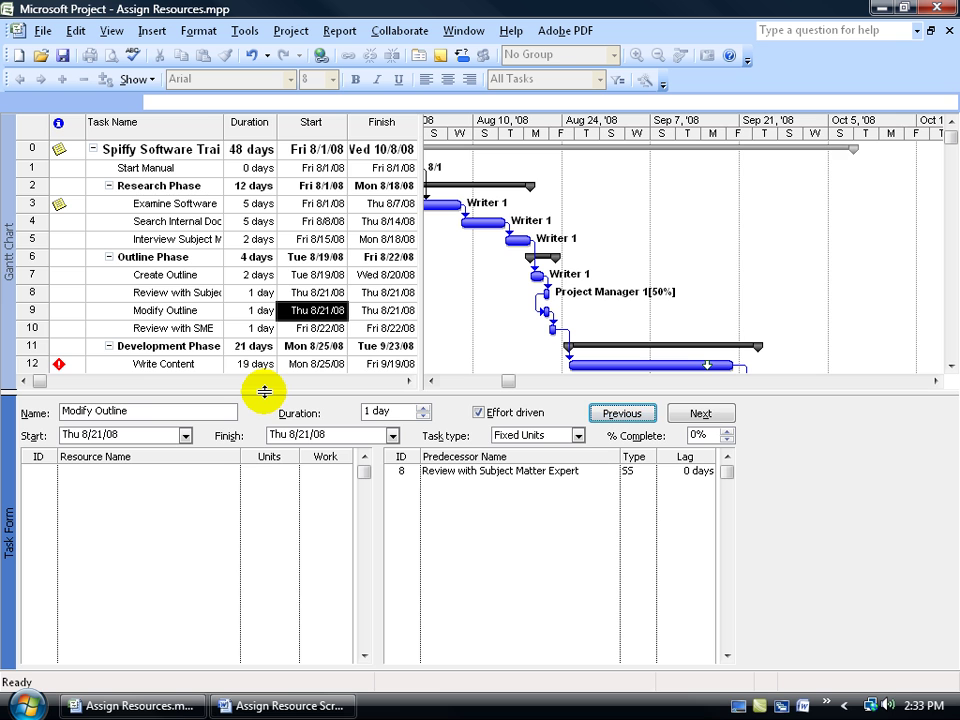
double_click(265, 392)
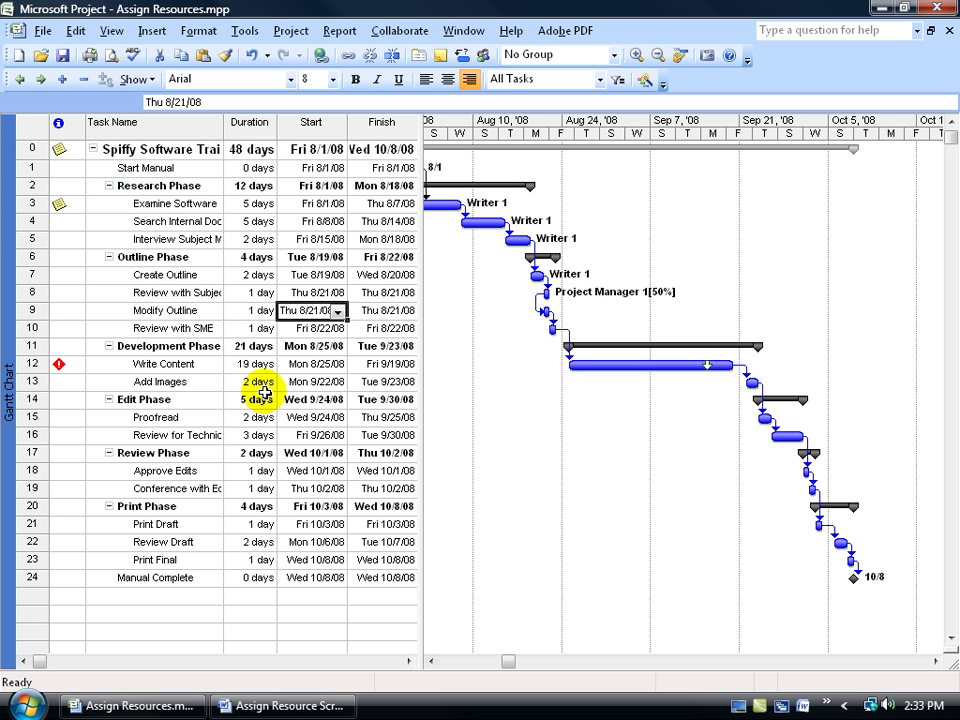
left_click(462, 30)
left_click(480, 139)
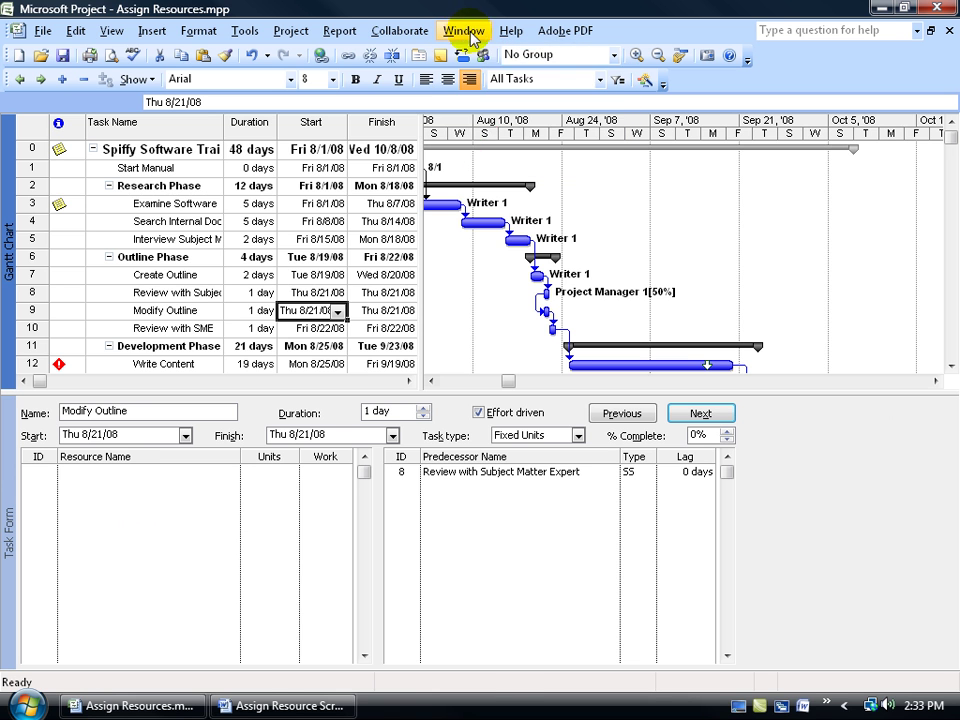
left_click(463, 30)
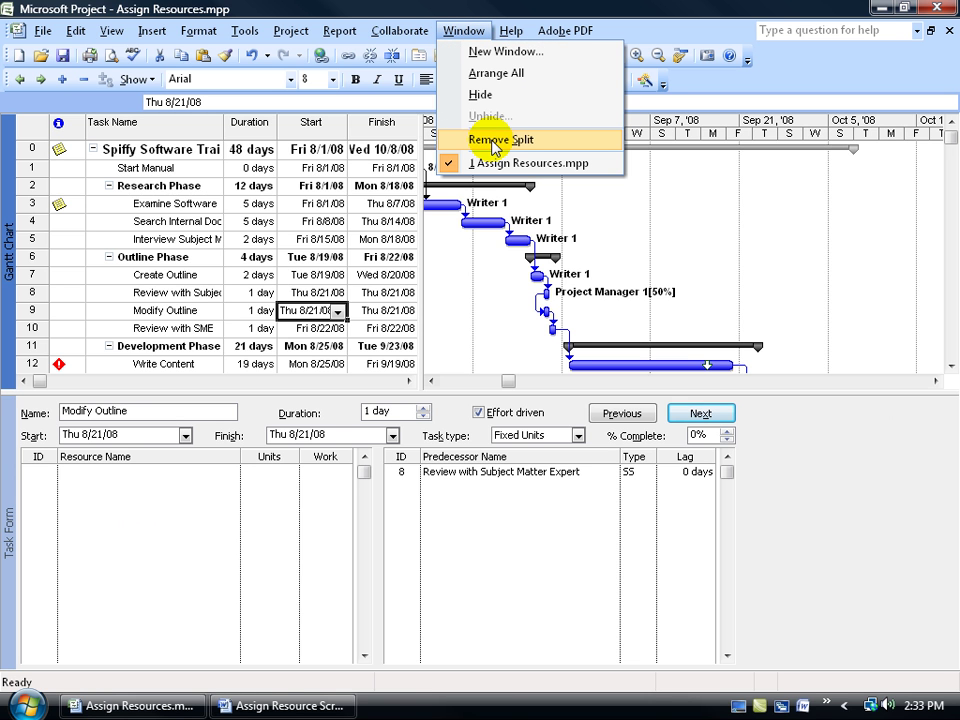
left_click(754, 418)
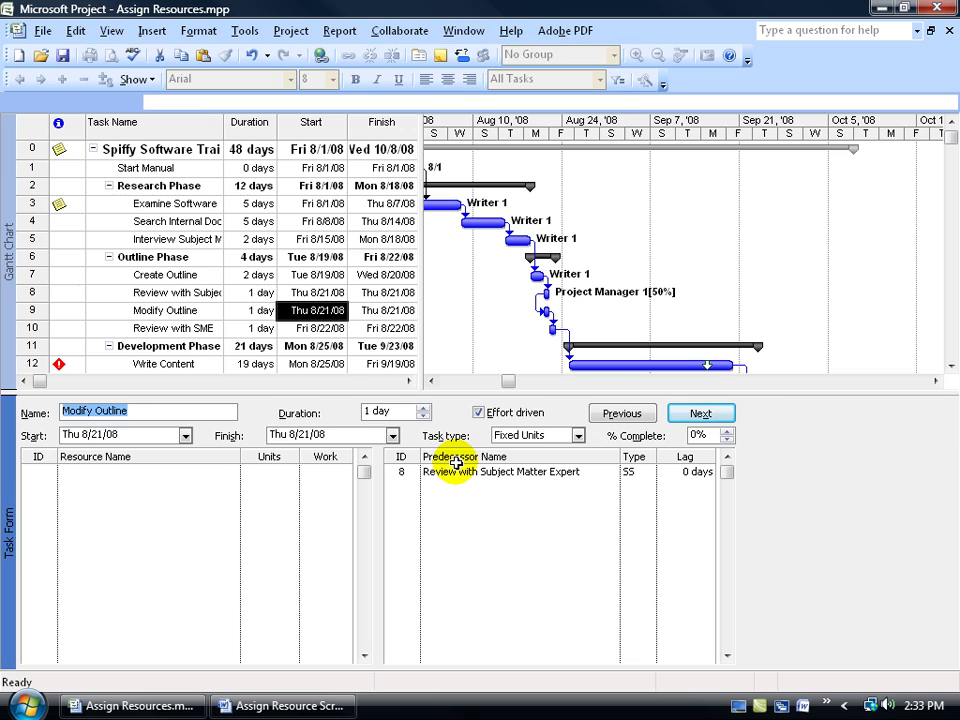